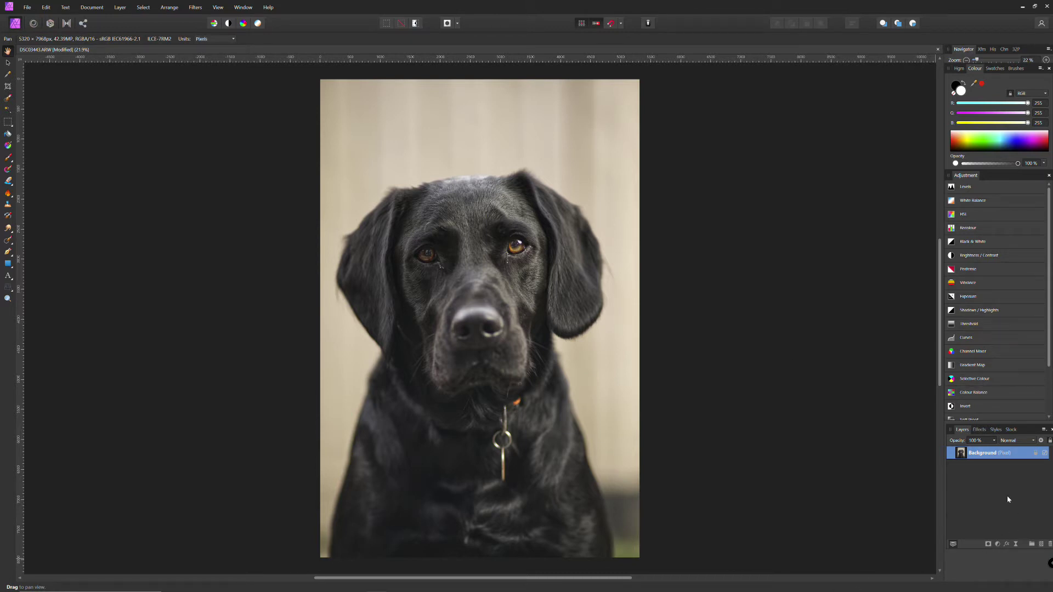
Duplicate the Background layer so an identical copy sits above the original.
right_click(1003, 457)
left_click(982, 289)
With the Inpainting Brush enlarged to 90.9 px, clean blemishes along the first ear's edge.
left_click(8, 240)
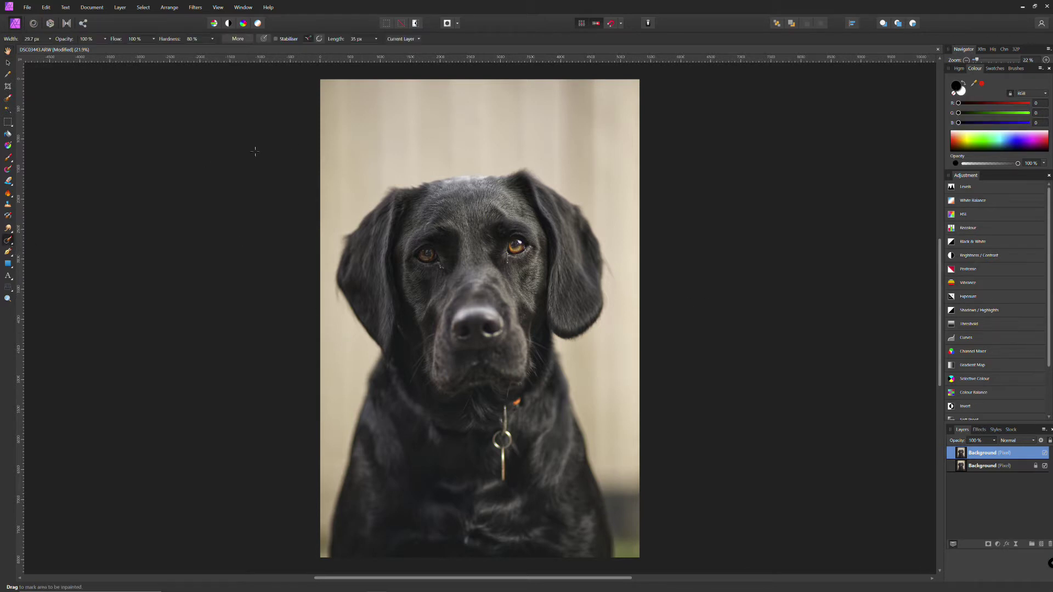
key("bracketright")
key("bracketright")
key("bracketright")
key("bracketright")
scroll(602, 269, "up", 5)
mouse_move(594, 297)
left_mouse_down()
mouse_move(565, 219)
mouse_move(595, 299)
left_mouse_up()
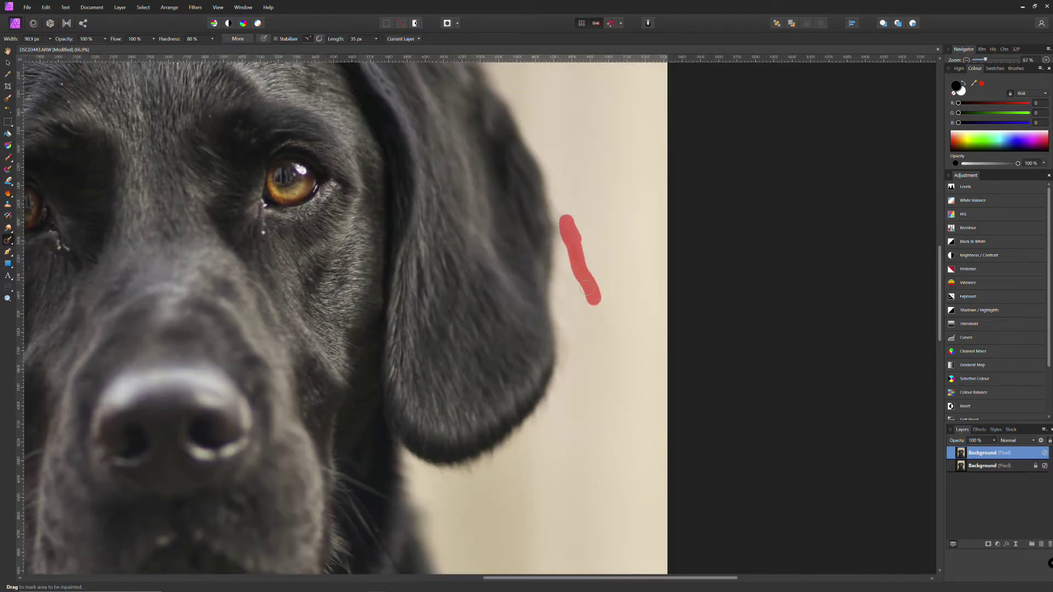
left_click_drag(579, 241, 593, 296)
left_click_drag(567, 236, 574, 267)
scroll(594, 220, "down", 3)
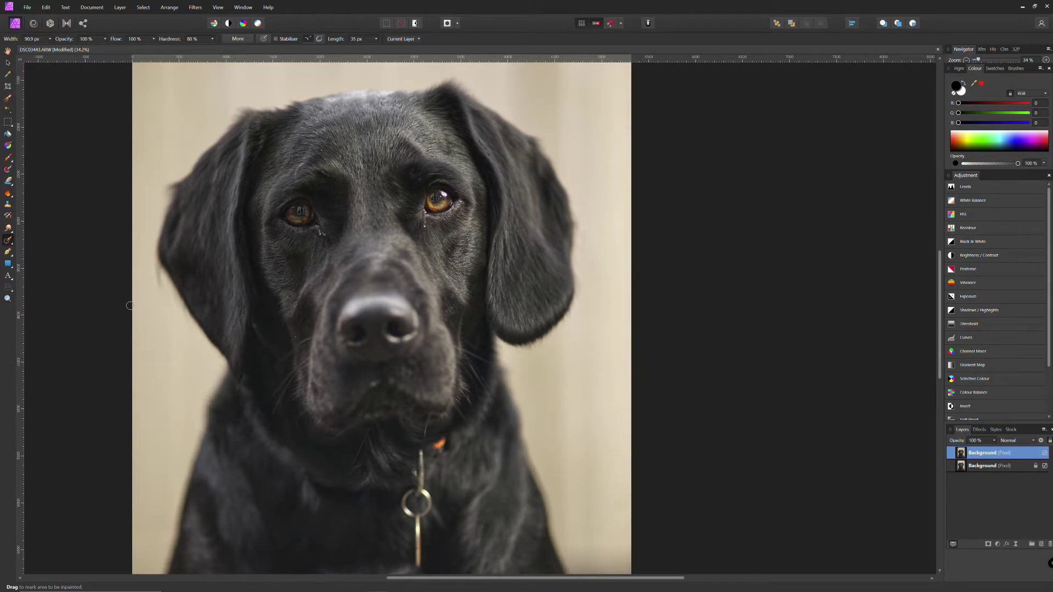
Inpaint the remaining backdrop patches to the left and right of the other ear.
mouse_move(163, 291)
left_mouse_down()
mouse_move(155, 277)
mouse_move(159, 286)
left_mouse_up()
left_click_drag(175, 324, 170, 303)
scroll(469, 234, "down", 2)
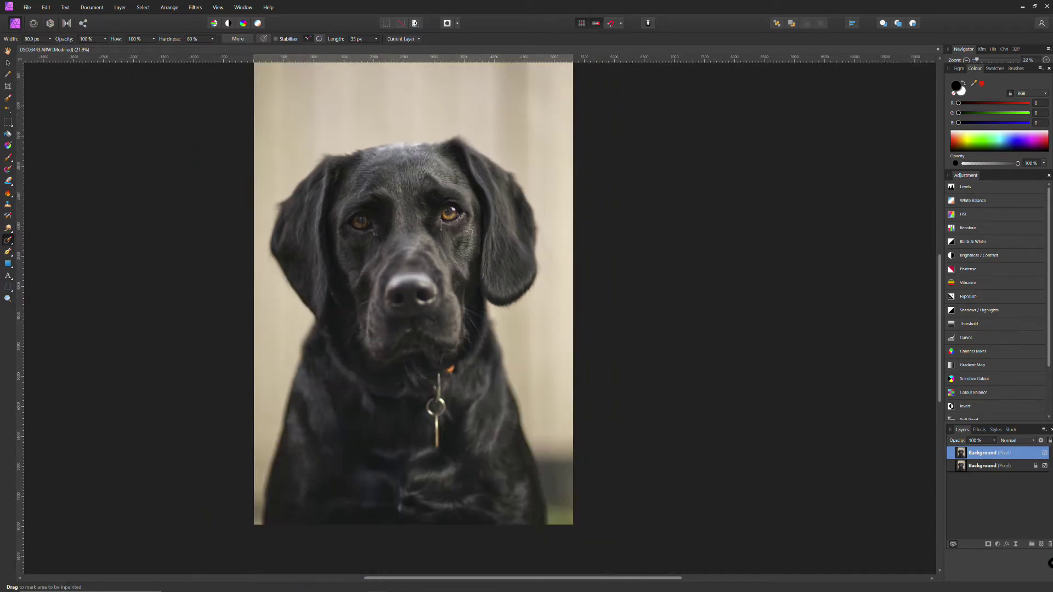
scroll(544, 240, "up", 5)
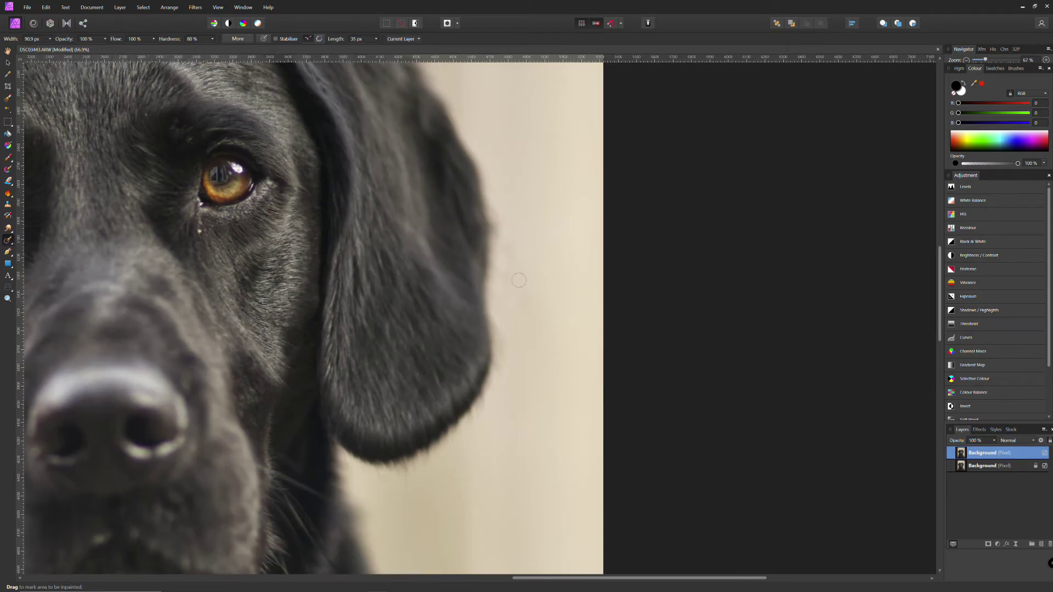
mouse_move(520, 299)
left_mouse_down()
mouse_move(518, 255)
mouse_move(509, 282)
left_mouse_up()
scroll(563, 274, "down", 4)
left_click_drag(539, 260, 542, 269)
scroll(478, 323, "down", 3)
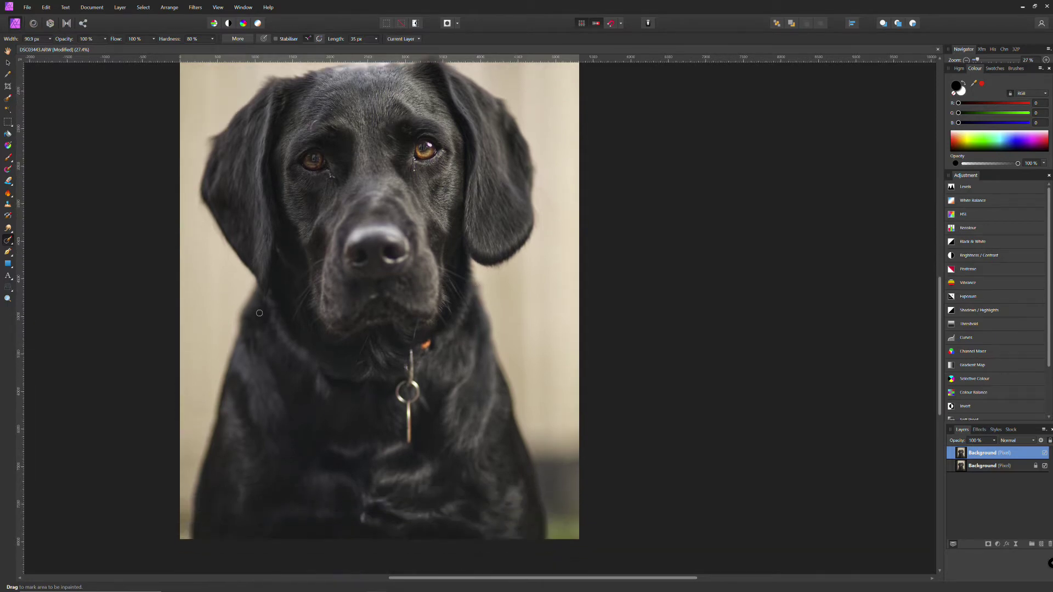
Shrink the Inpainting Brush to 55.8 px and remove the spot on the dog's neck.
scroll(258, 318, "up", 3)
scroll(259, 318, "up", 4)
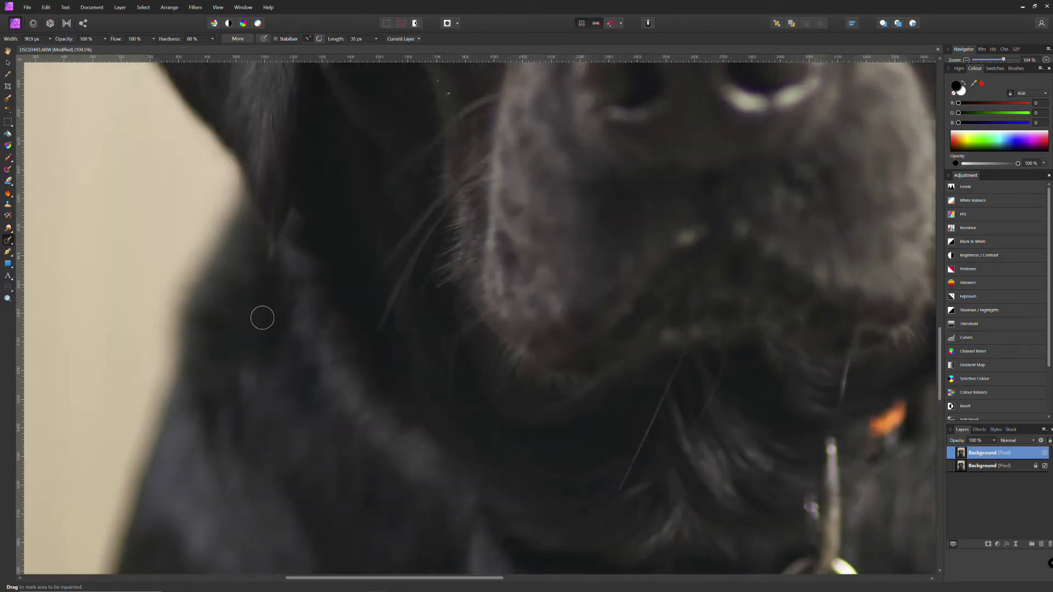
key("bracketleft")
key("bracketleft")
key("bracketleft")
key("bracketleft")
left_click_drag(345, 326, 326, 300)
Paint out the orange collar tag so it blends into the black fur.
scroll(418, 376, "right", 10)
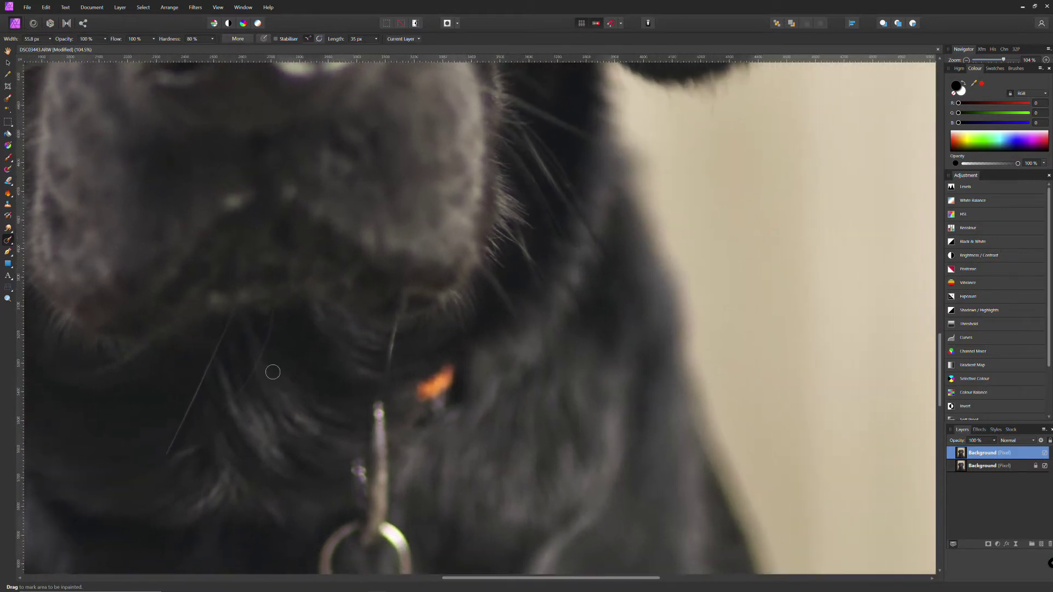
mouse_move(419, 392)
left_mouse_down()
mouse_move(455, 369)
mouse_move(422, 381)
mouse_move(445, 375)
mouse_move(418, 401)
left_mouse_up()
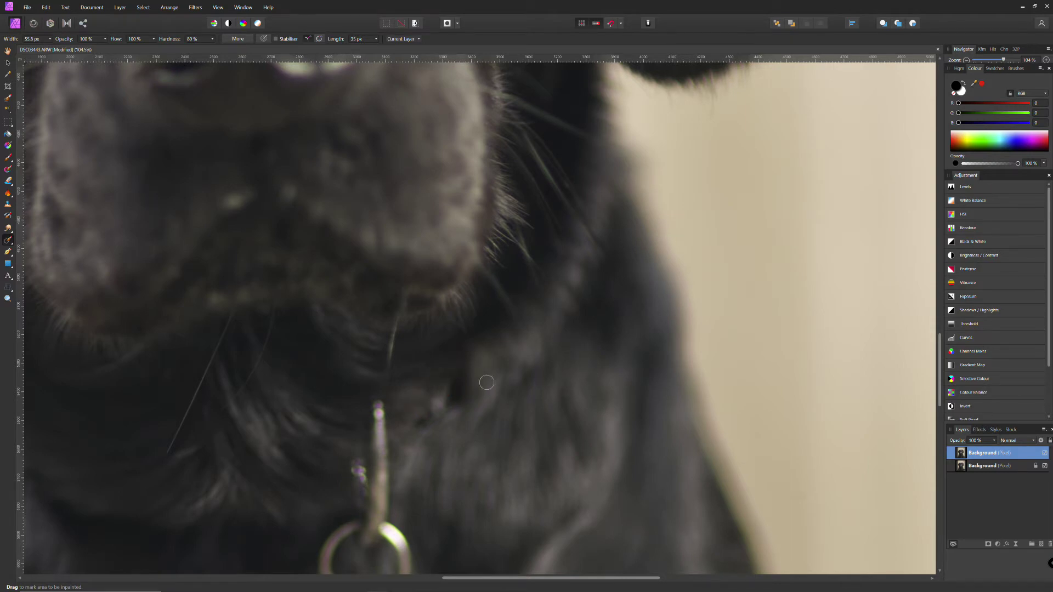
scroll(582, 349, "down", 2)
scroll(583, 349, "down", 2)
scroll(756, 233, "up", 2)
scroll(732, 218, "down", 1)
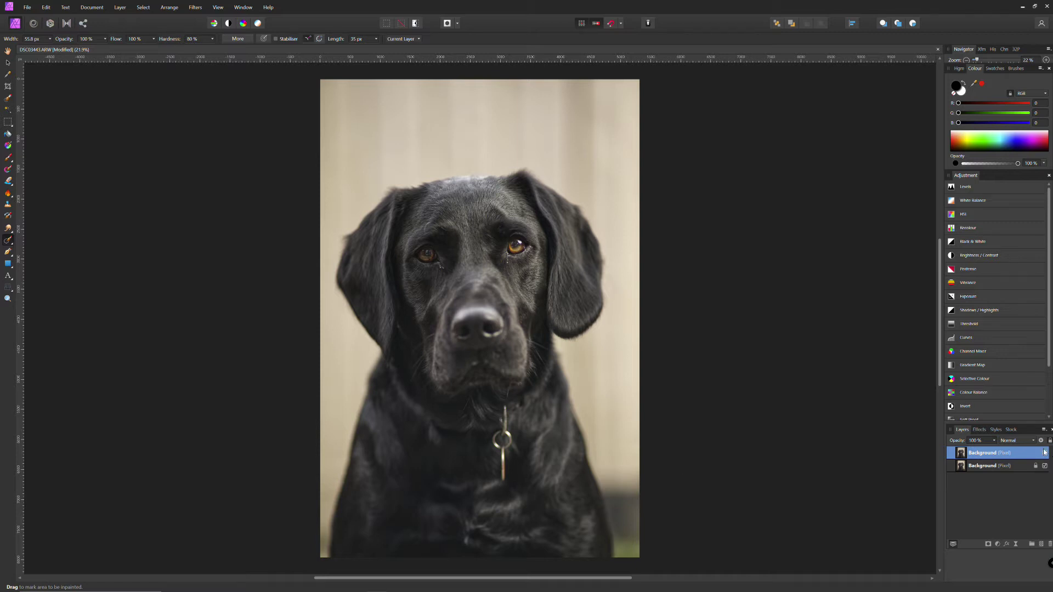
left_click(1044, 453)
left_click(1044, 453)
left_click(1045, 454)
left_click(1044, 453)
left_click(1045, 454)
left_click(1044, 454)
With a 34.3 px brush, remove the tear spots under both eyes and the forehead speck.
scroll(410, 305, "up", 5)
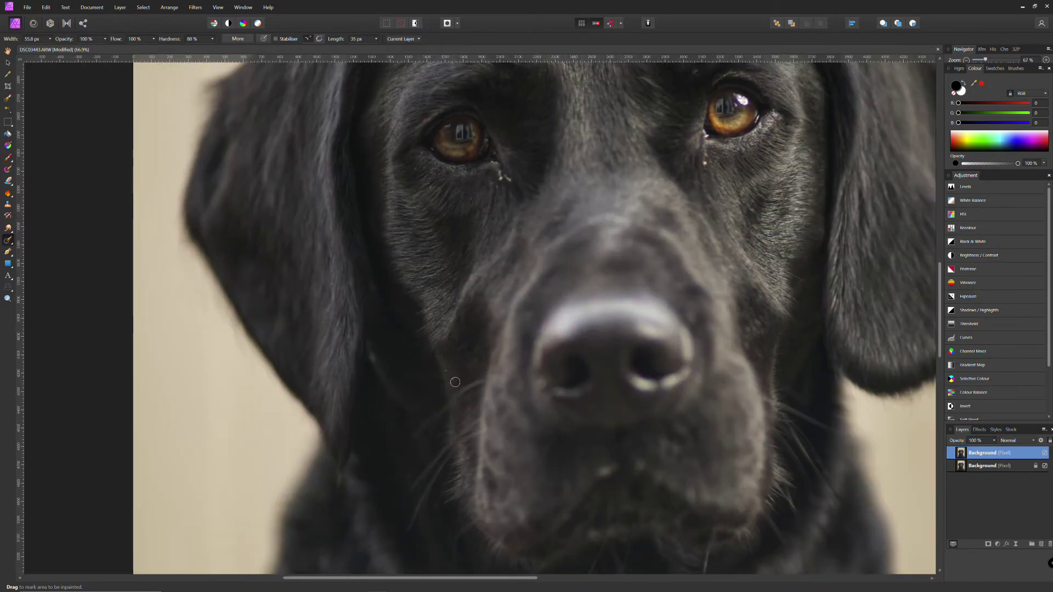
key("bracketleft")
key("bracketleft")
key("bracketleft")
key("bracketleft")
left_click_drag(512, 182, 498, 170)
scroll(638, 180, "up", 2)
scroll(680, 200, "right", 3)
left_click(658, 200)
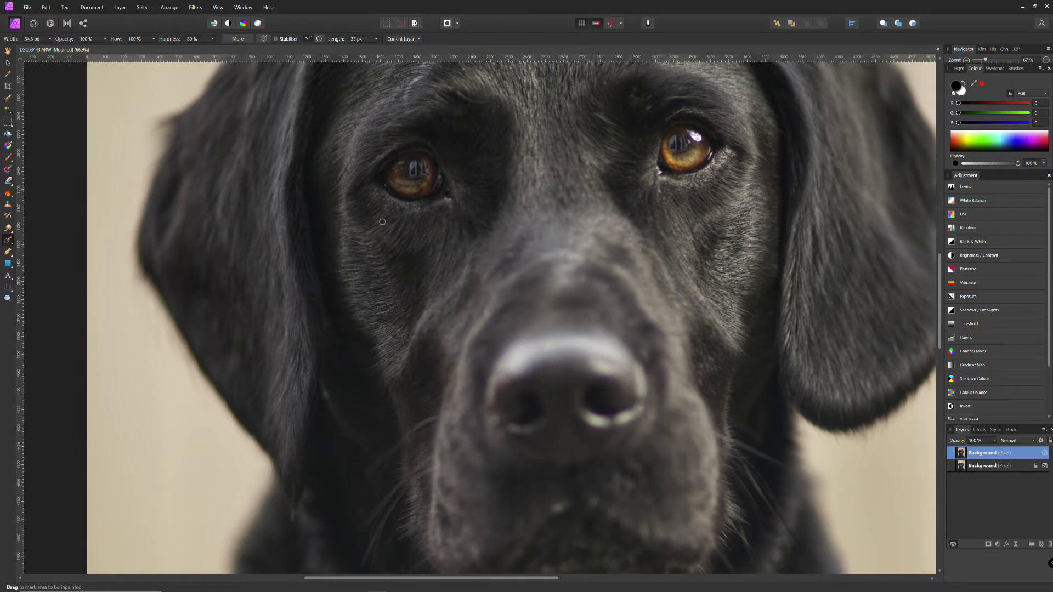
scroll(425, 193, "up", 3)
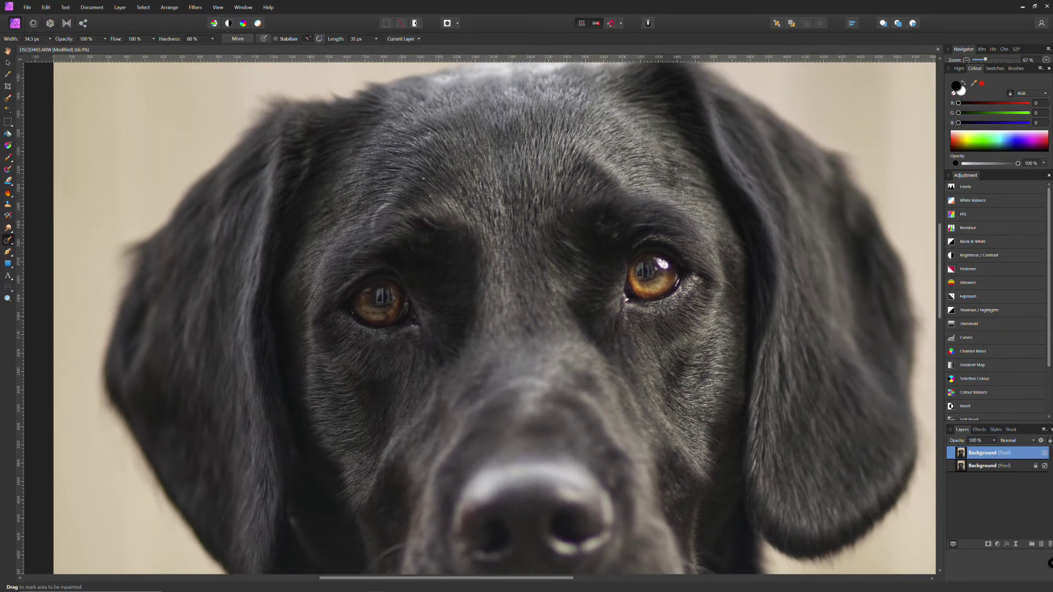
left_click(424, 178)
scroll(717, 246, "down", 3)
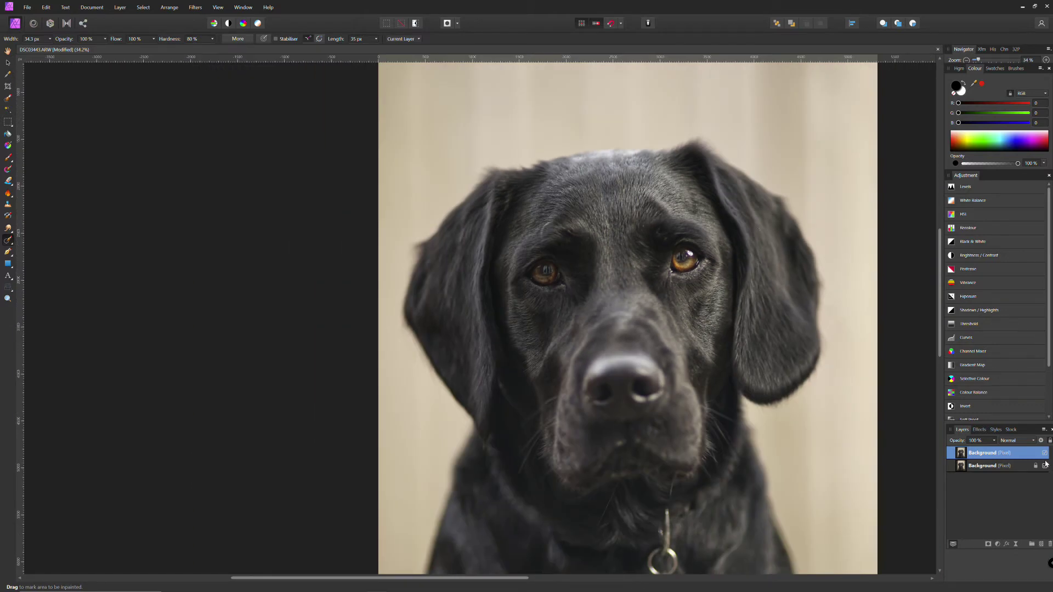
left_click(1044, 452)
left_click(1045, 452)
left_click(1045, 453)
left_click(1045, 453)
left_click_drag(834, 374, 642, 341)
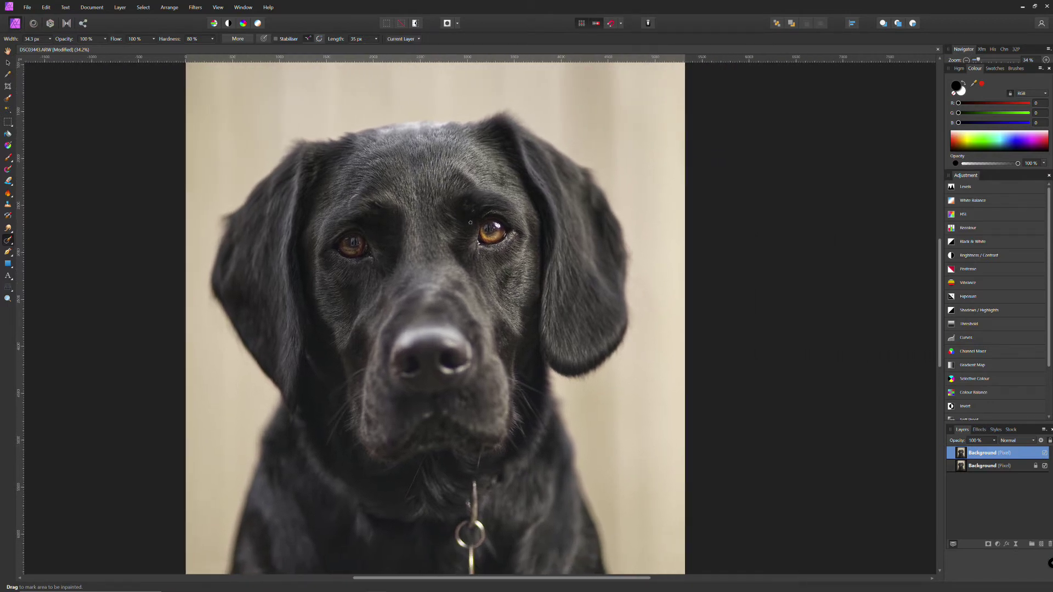
scroll(451, 225, "up", 5)
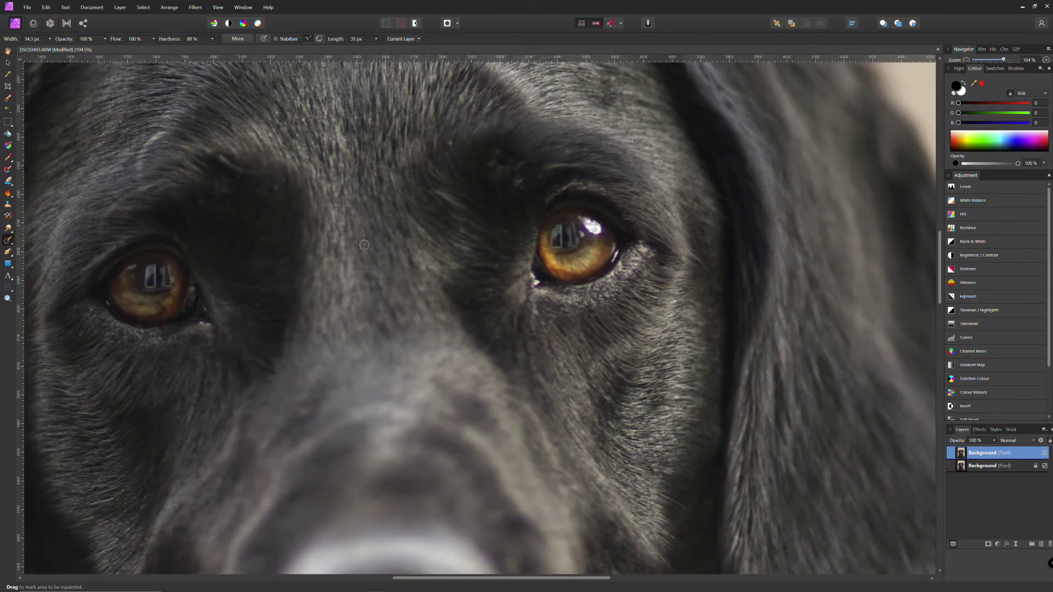
left_click_drag(373, 240, 463, 263)
scroll(463, 262, "up", 1)
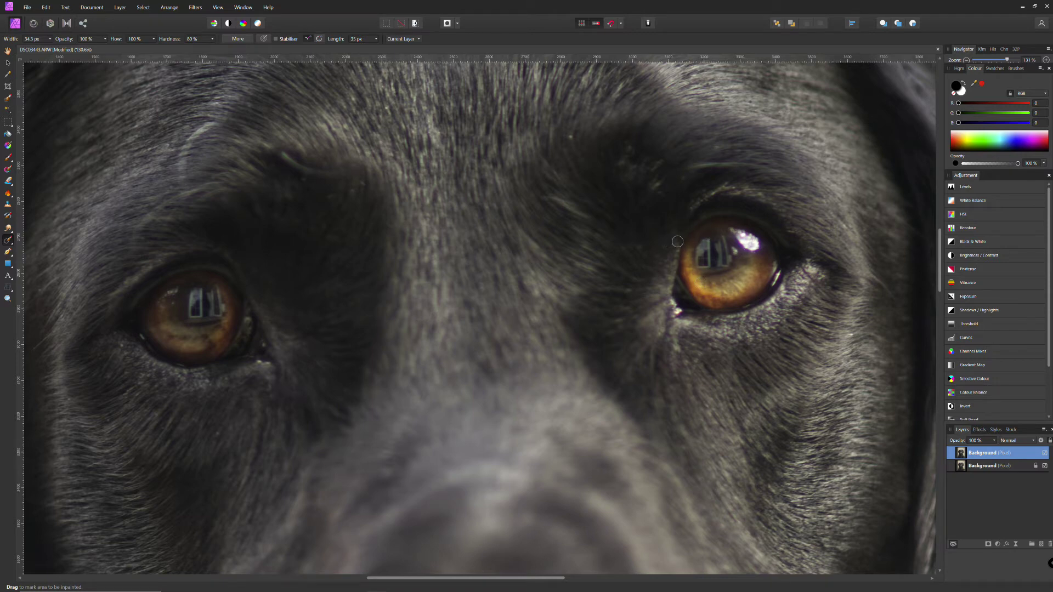
key("bracketleft")
key("bracketleft")
key("bracketleft")
scroll(779, 241, "down", 3)
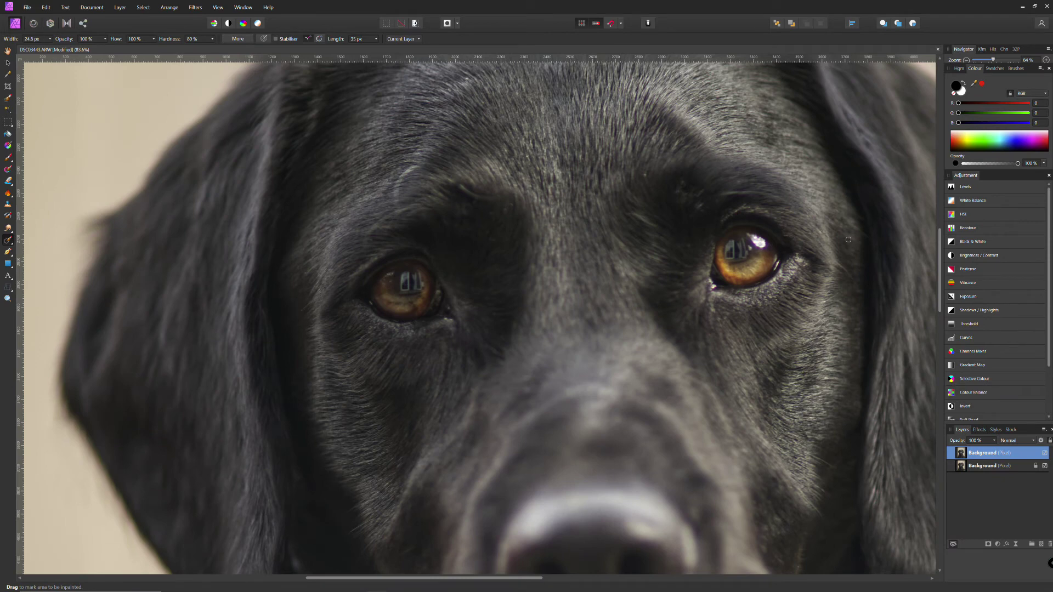
scroll(847, 238, "down", 1)
scroll(841, 206, "down", 2)
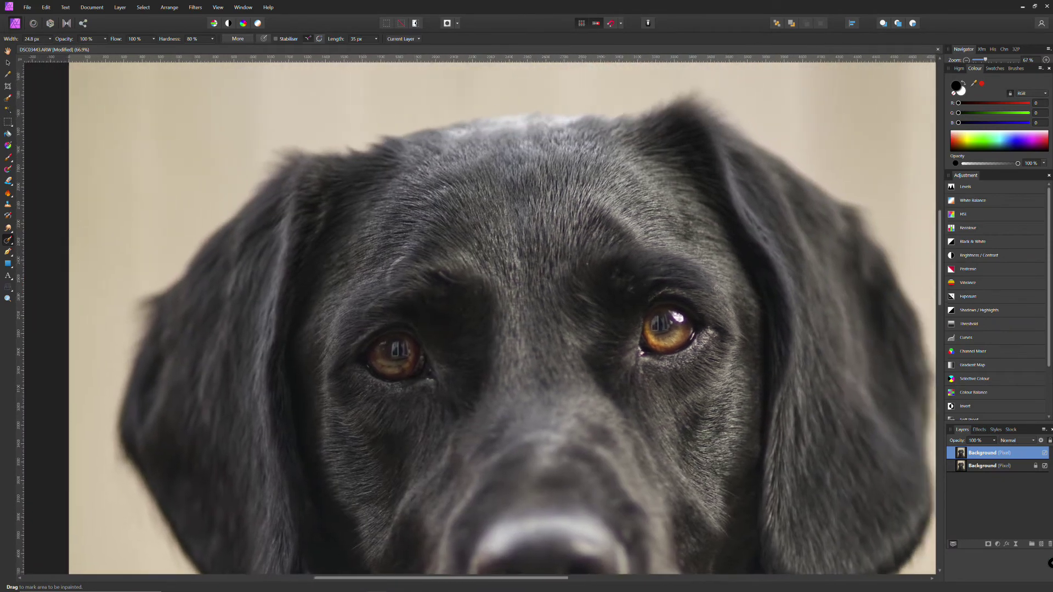
scroll(697, 289, "down", 5)
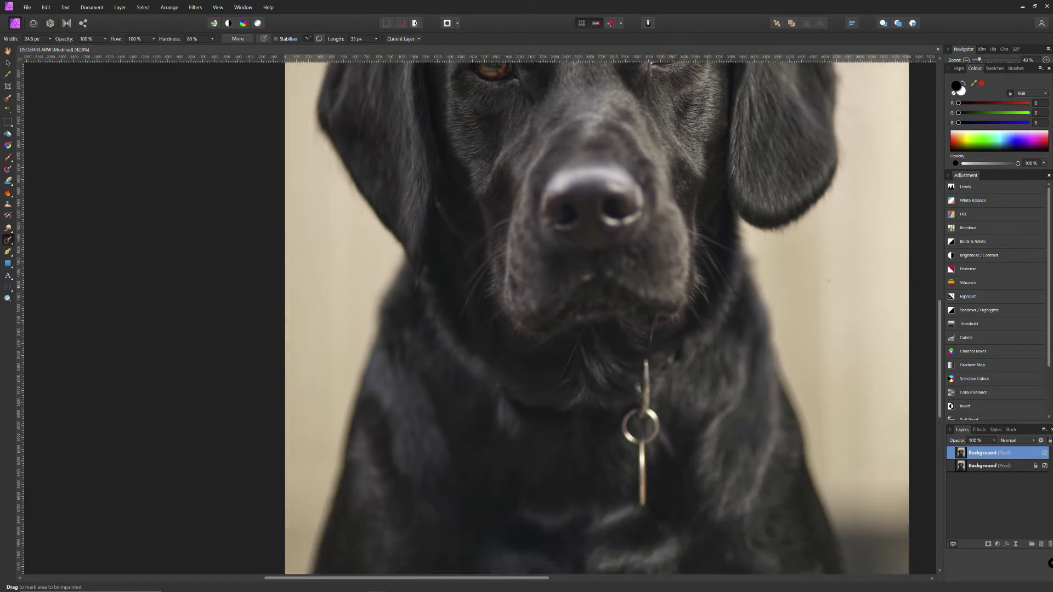
scroll(829, 281, "down", 2)
scroll(829, 280, "up", 2)
scroll(829, 280, "up", 3)
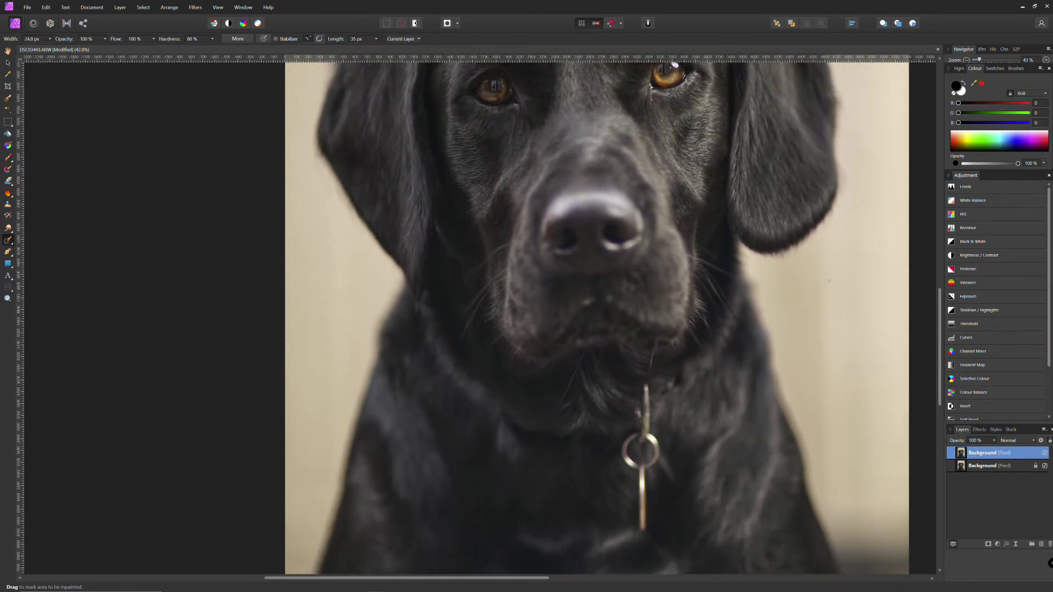
scroll(828, 281, "down", 4)
scroll(829, 280, "down", 2)
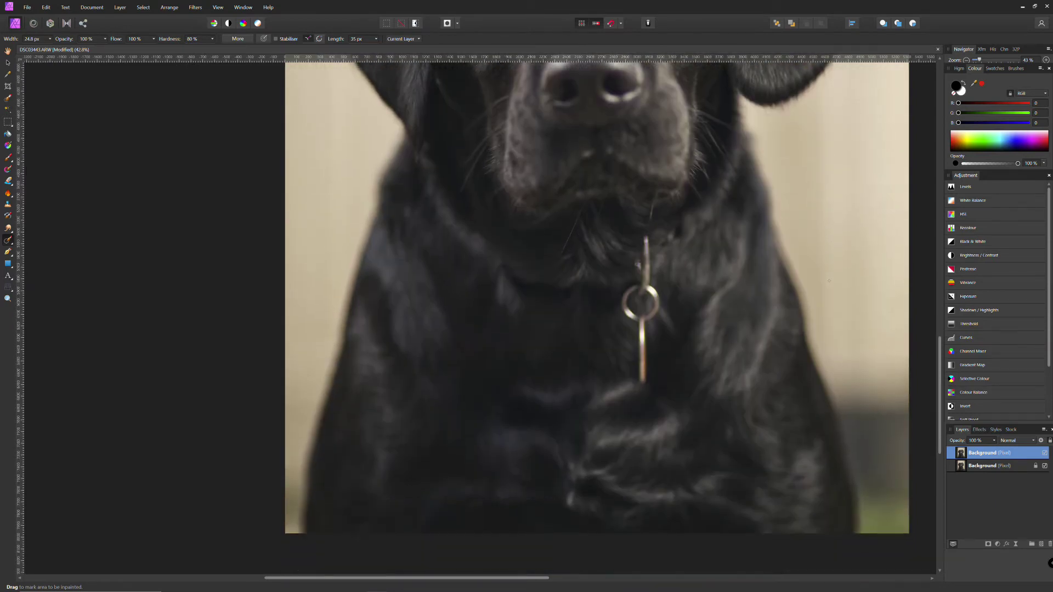
scroll(567, 504, "up", 3)
scroll(739, 317, "up", 6)
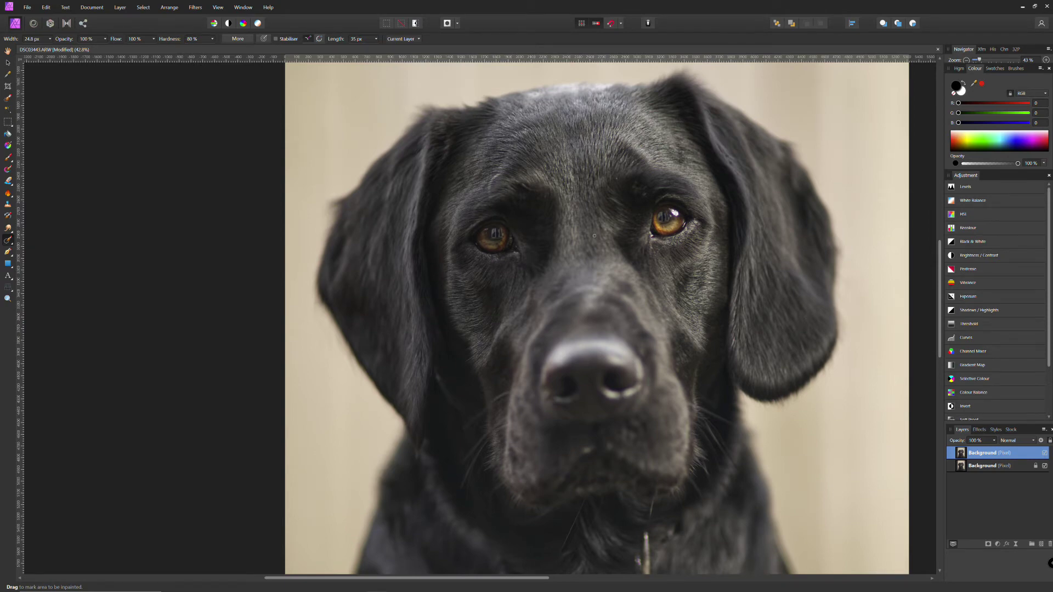
scroll(586, 231, "up", 3)
scroll(826, 205, "right", 4)
scroll(825, 205, "up", 2)
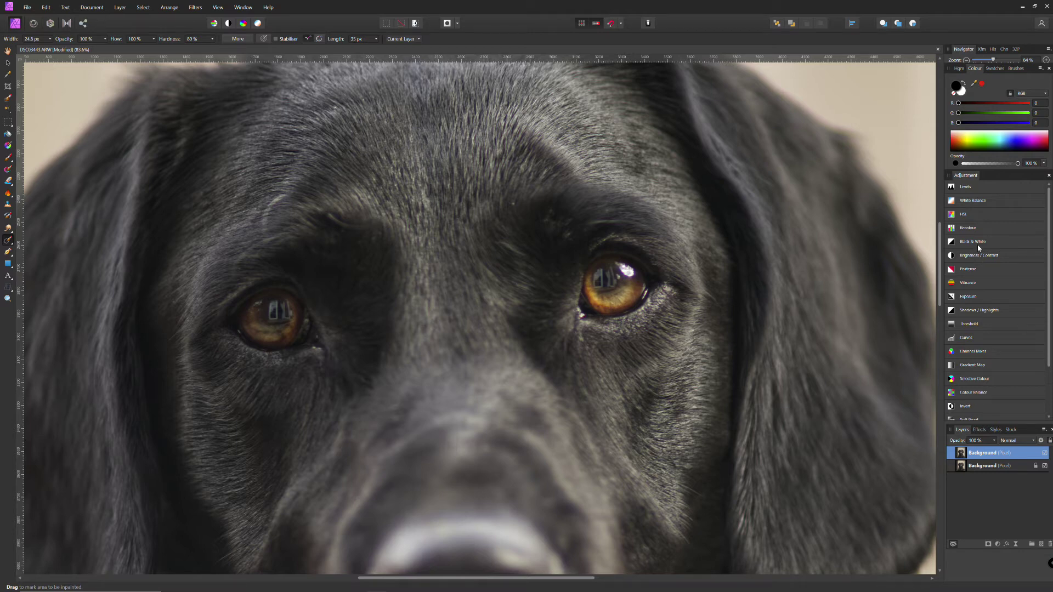
Add a Vibrance adjustment layer, raising Saturation and bringing Vibrance back down.
left_click(974, 282)
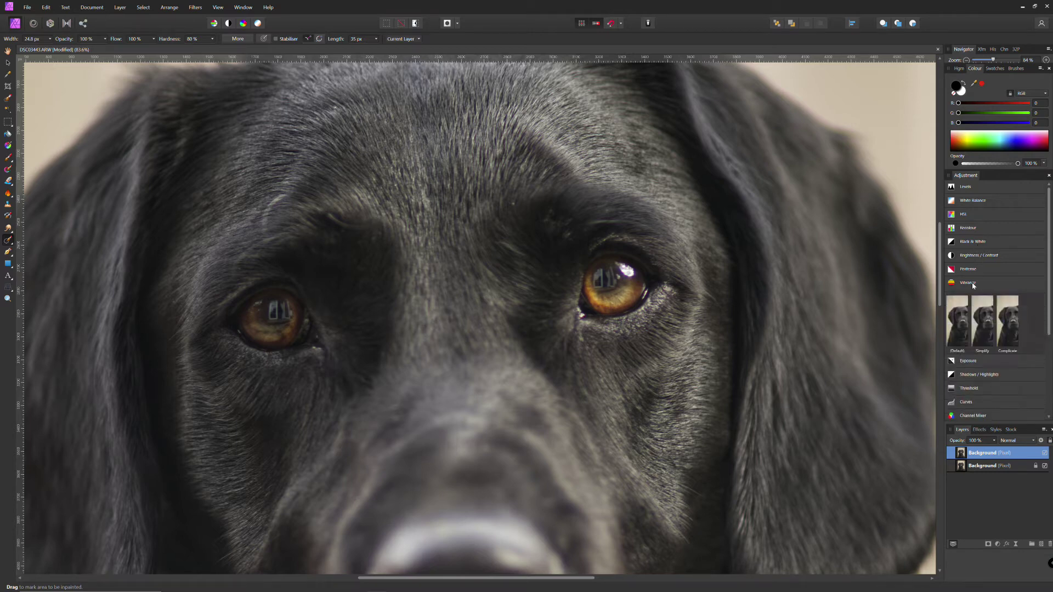
left_click(959, 337)
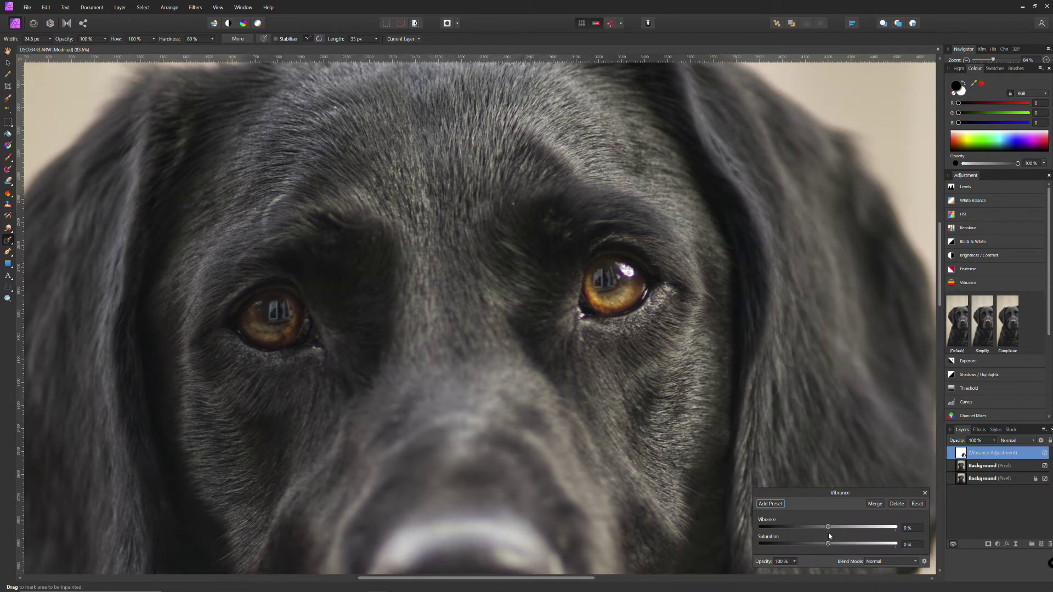
scroll(821, 423, "down", 3)
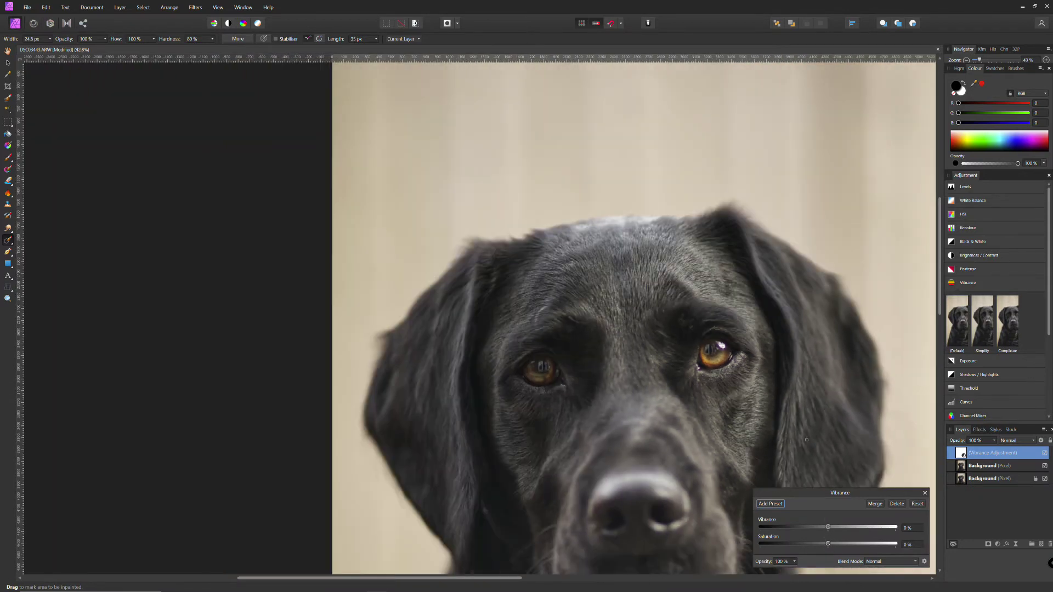
scroll(844, 405, "down", 3)
scroll(867, 390, "up", 1)
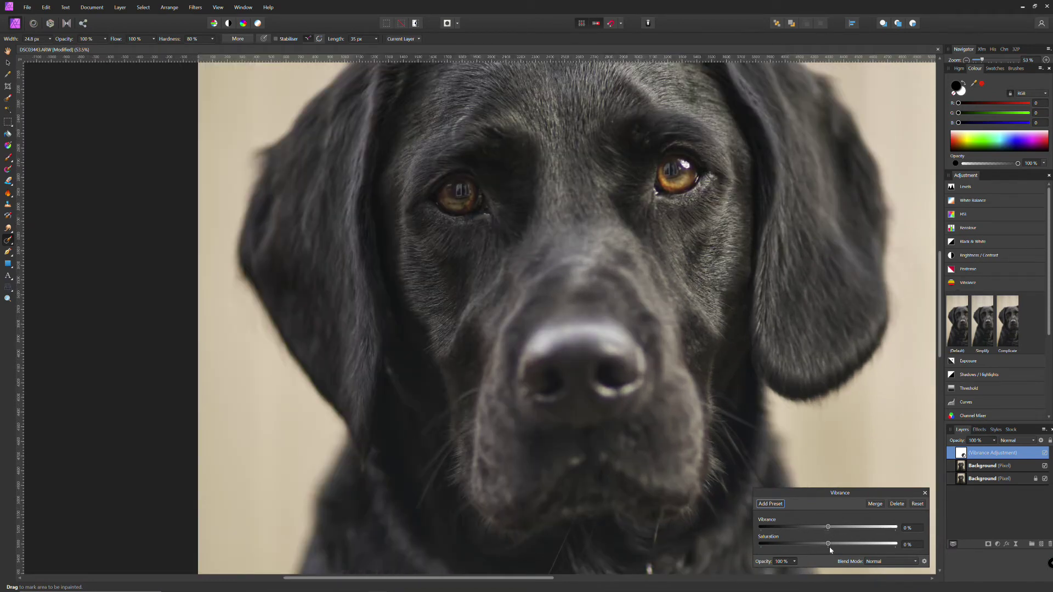
left_click_drag(828, 543, 904, 530)
mouse_move(839, 528)
left_mouse_down()
mouse_move(824, 528)
mouse_move(899, 528)
mouse_move(828, 529)
left_mouse_up()
Dismiss the mail notification, settle Saturation at about 30% and close the Vibrance panel.
scroll(865, 374, "up", 2)
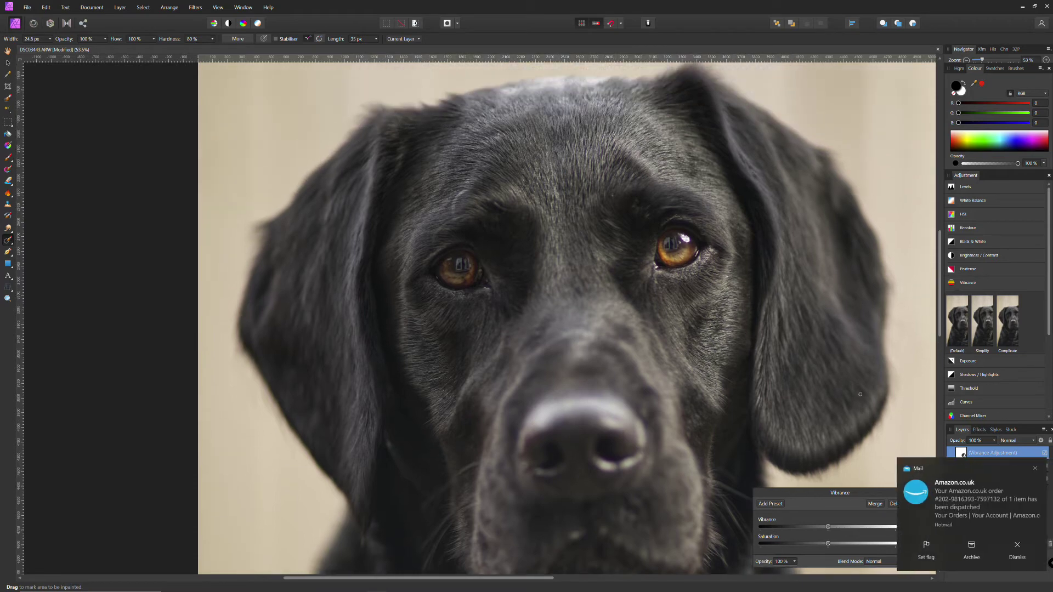
left_click(1034, 467)
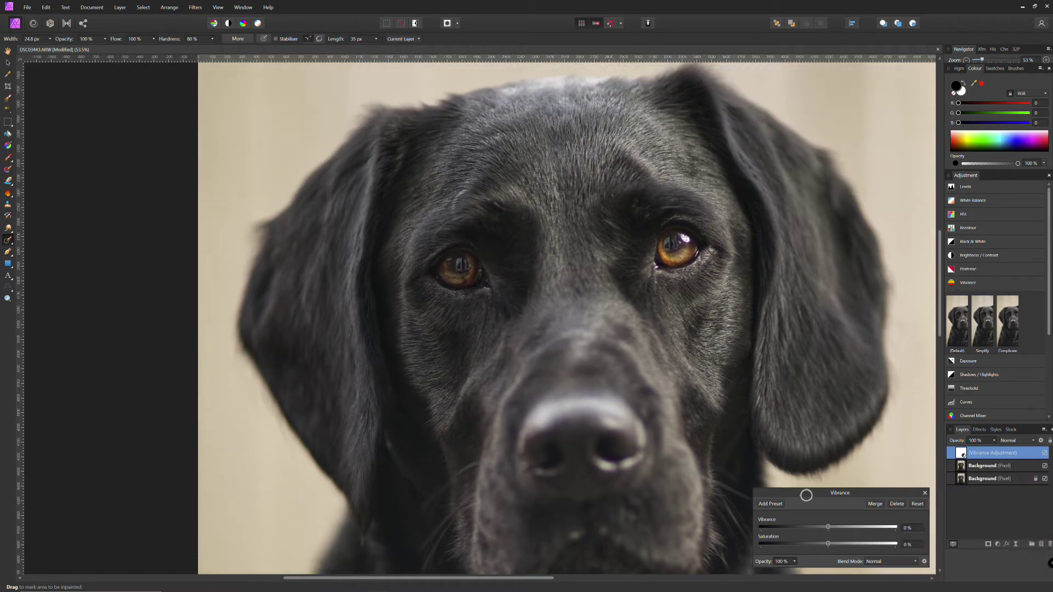
left_click_drag(845, 358, 731, 344)
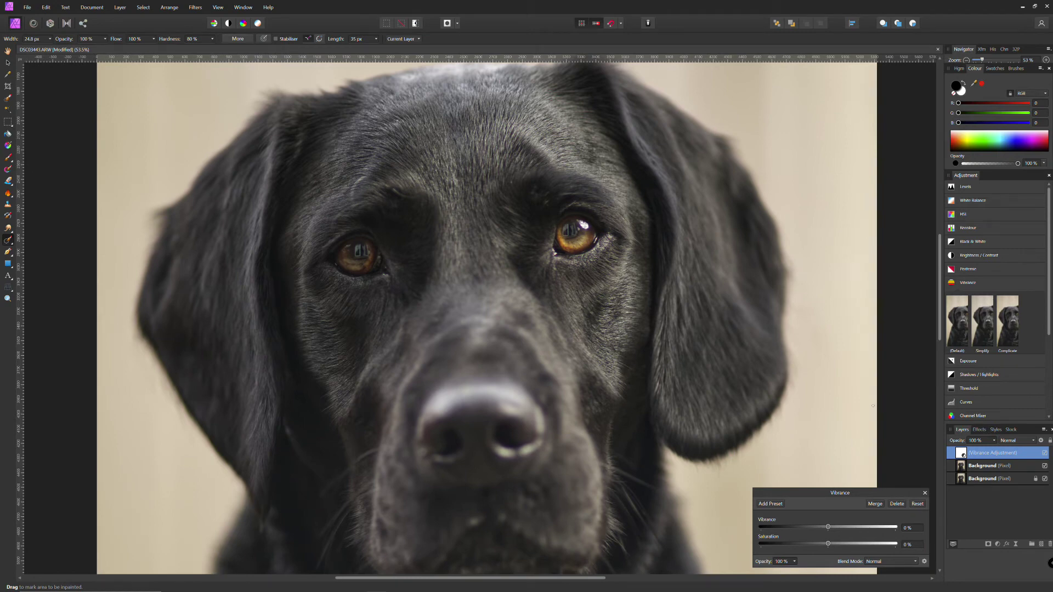
scroll(873, 406, "down", 1)
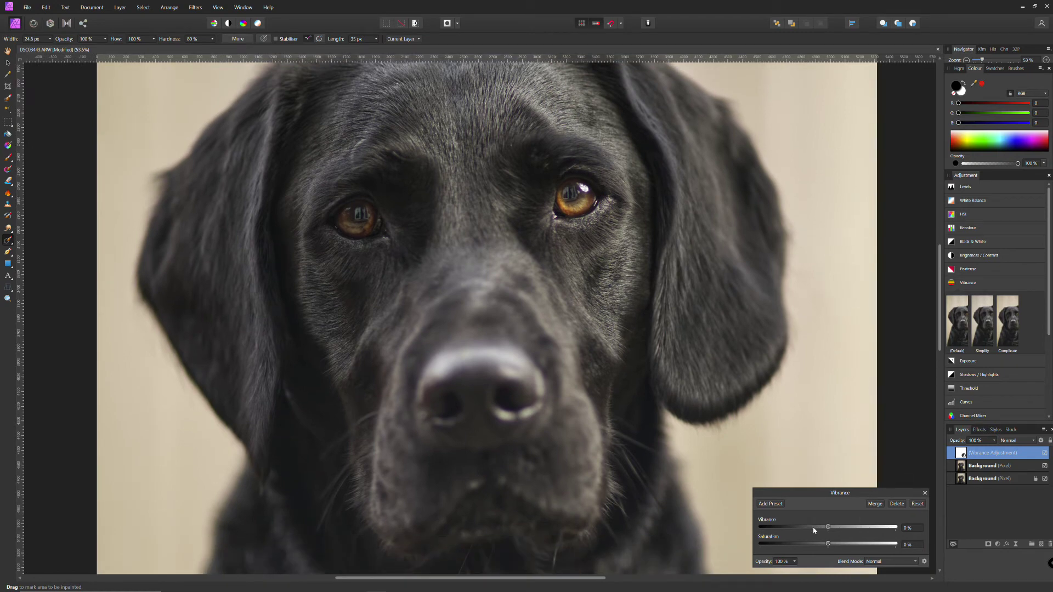
left_click_drag(829, 545, 862, 547)
left_click_drag(861, 546, 849, 548)
left_click(924, 493)
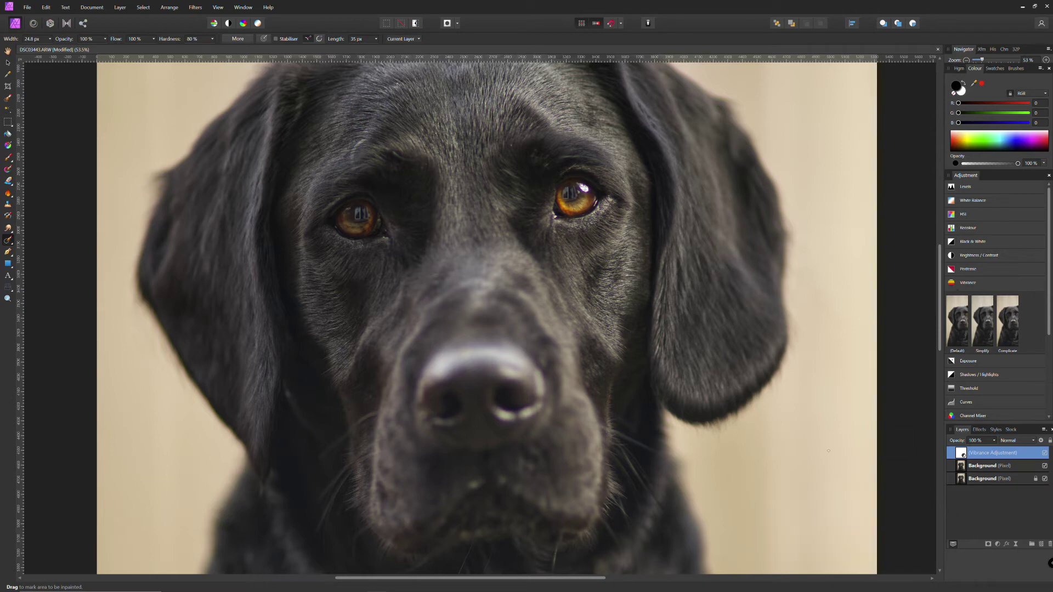
Attach a mask to the Vibrance adjustment layer, leaving the Layer menu and mask options unchanged.
left_click(988, 545)
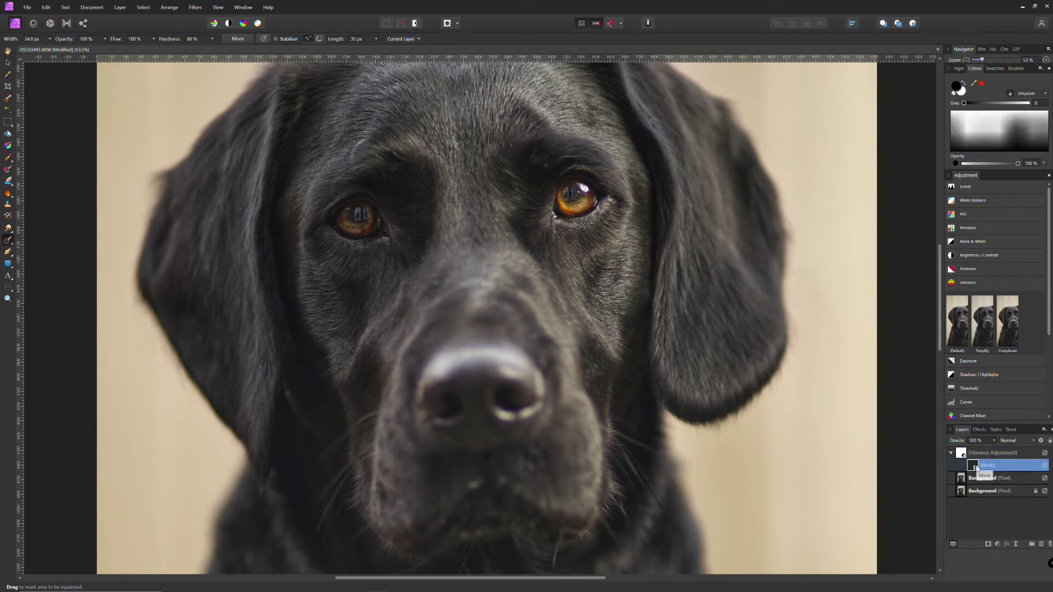
left_click(125, 8)
mouse_move(142, 7)
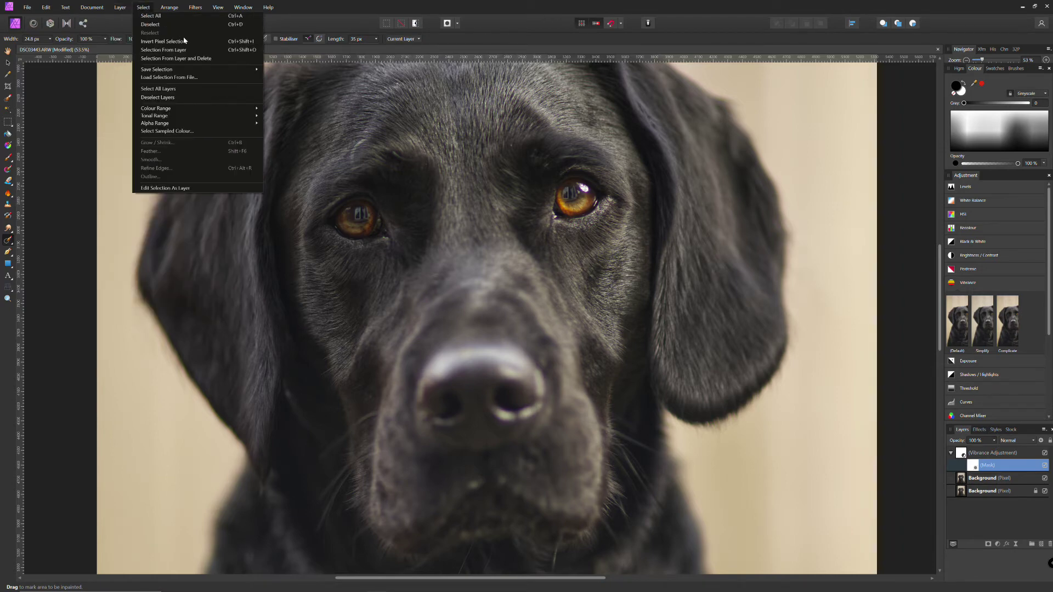
left_click(439, 27)
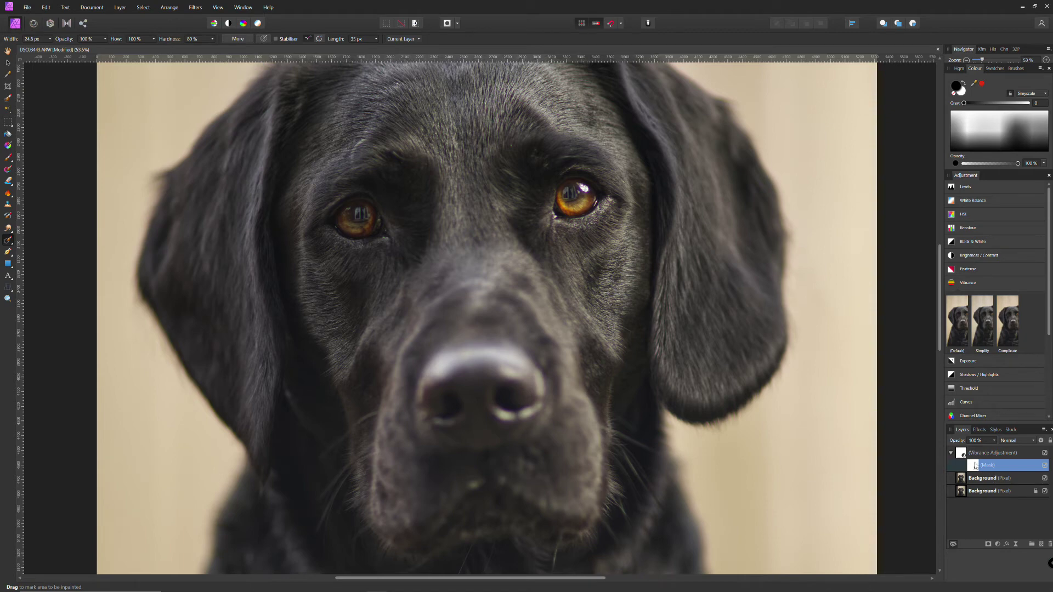
right_click(974, 468)
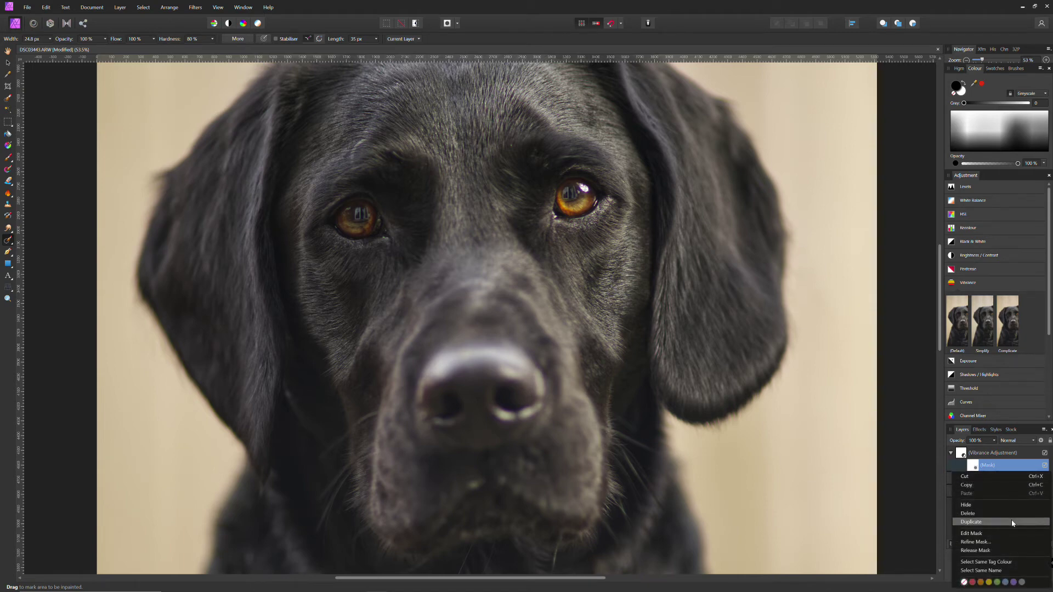
left_click(946, 520)
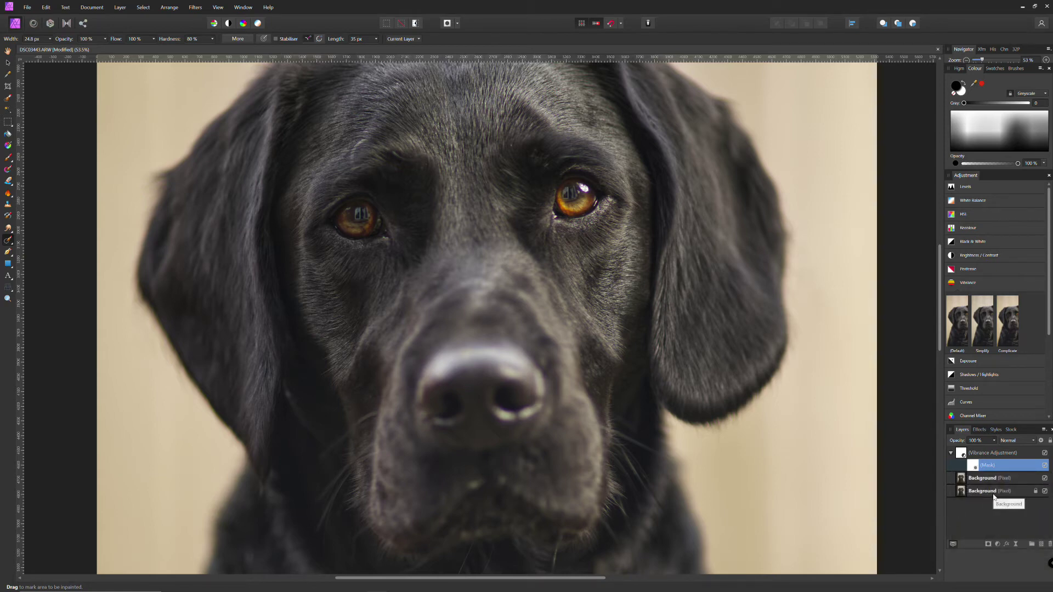
Invert the Vibrance mask to black and paint white over both eyes, trimming around the right eye.
key("ctrl+i")
left_click(9, 159)
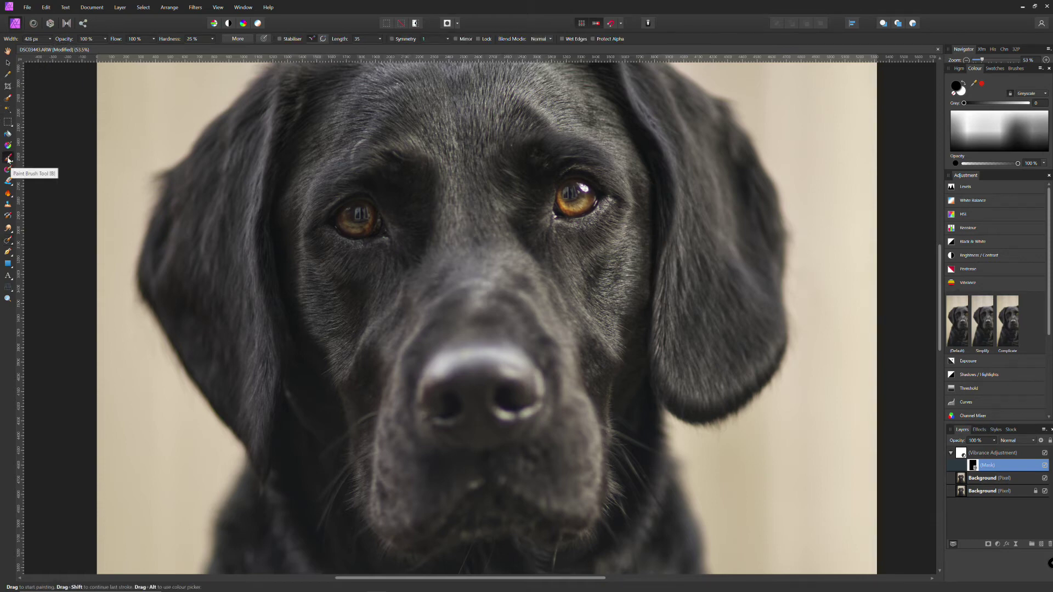
left_click(960, 90)
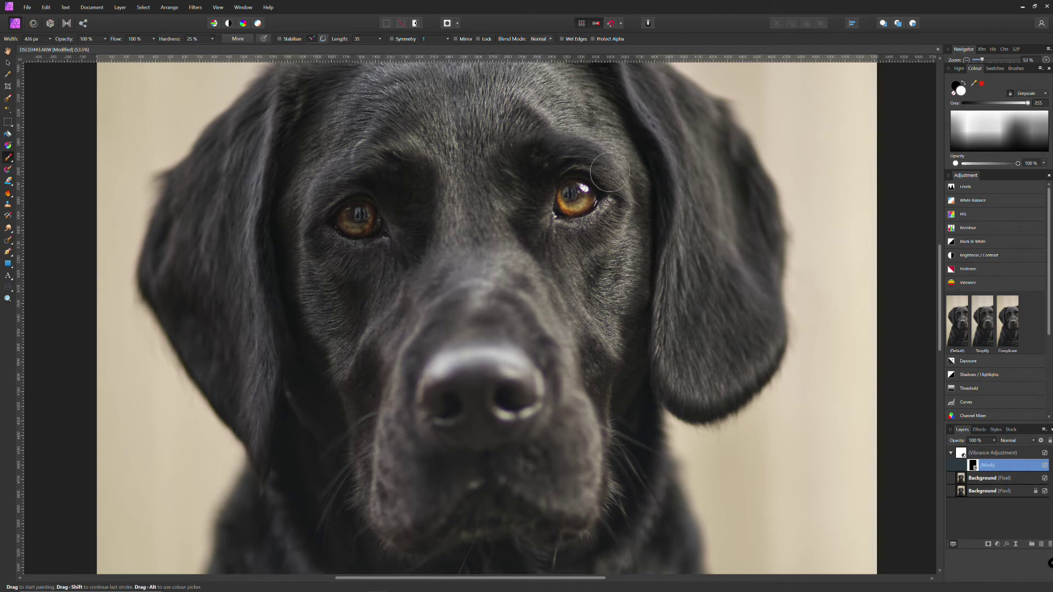
mouse_move(578, 191)
left_mouse_down()
mouse_move(570, 199)
mouse_move(582, 194)
left_mouse_up()
mouse_move(384, 210)
left_mouse_down()
mouse_move(351, 222)
mouse_move(360, 210)
left_mouse_up()
key("x")
mouse_move(566, 239)
left_mouse_down()
mouse_move(610, 225)
mouse_move(623, 184)
mouse_move(564, 160)
mouse_move(542, 175)
mouse_move(537, 202)
mouse_move(560, 236)
mouse_move(601, 220)
mouse_move(574, 196)
left_mouse_up()
key("x")
Hide the Vibrance adjustment, fit the whole portrait in view and select the adjustment layers.
left_click(1044, 453)
key("ctrl+0")
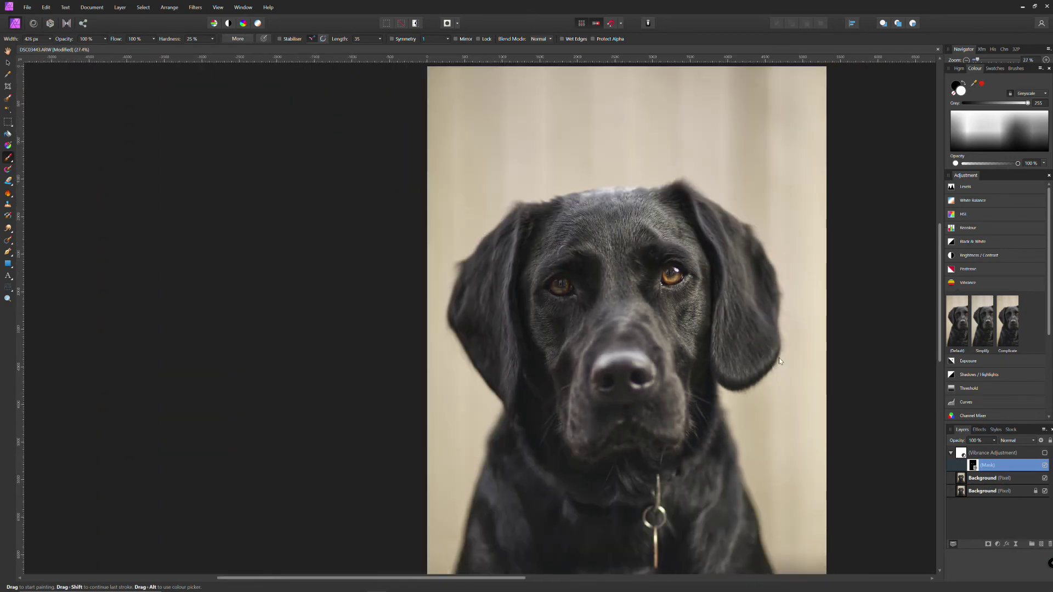
key("ctrl+o")
key("Escape")
key("ctrl+0")
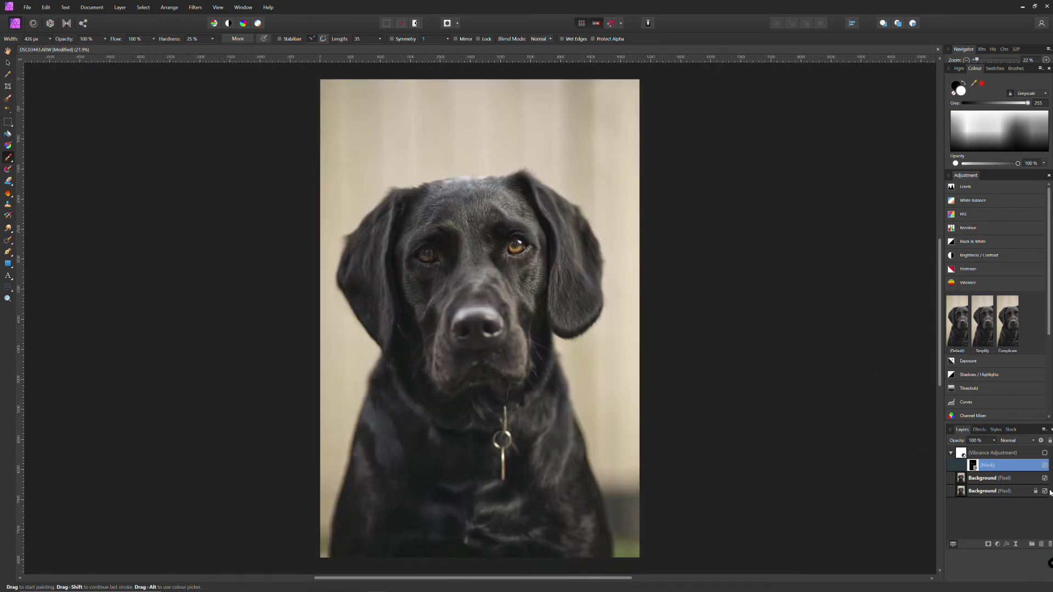
left_click(1018, 478, "shift")
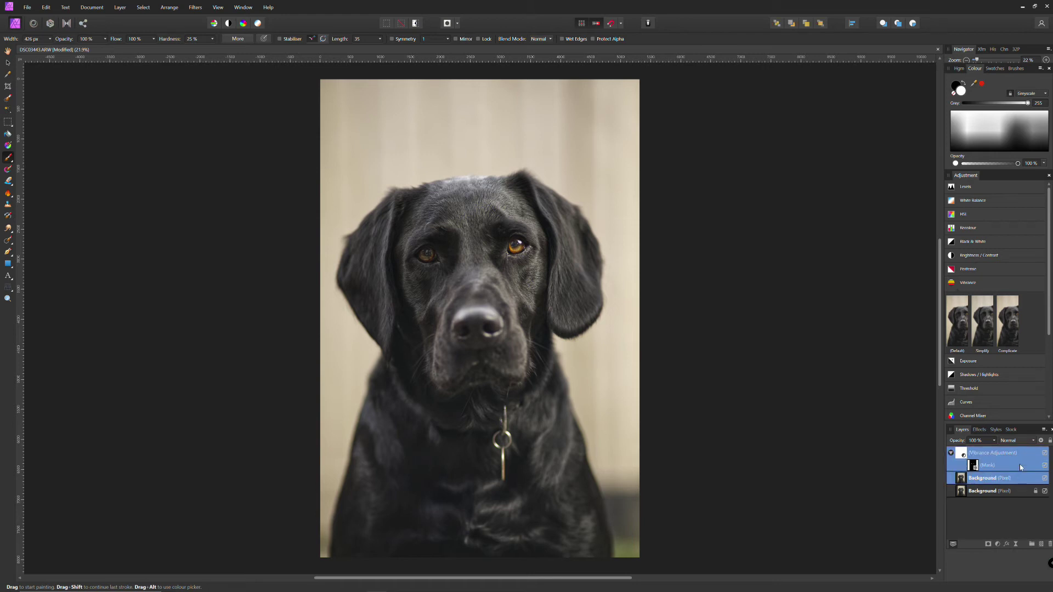
right_click(1019, 464)
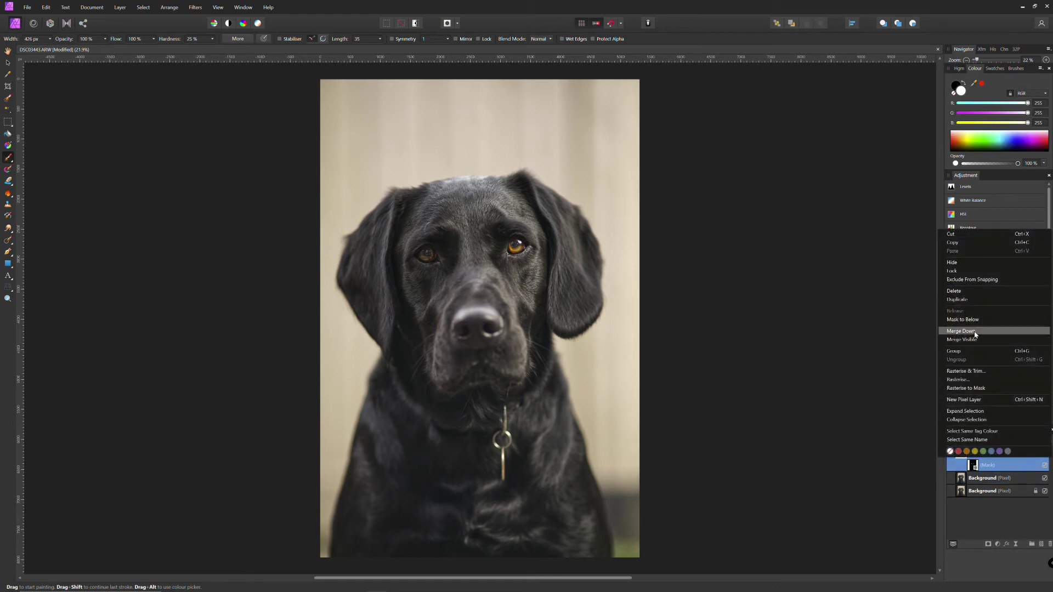
key("Escape")
Merge Visible into a new top Pixel layer and hide the mask, Vibrance and upper Background layers.
key("ctrl+shift+alt+e")
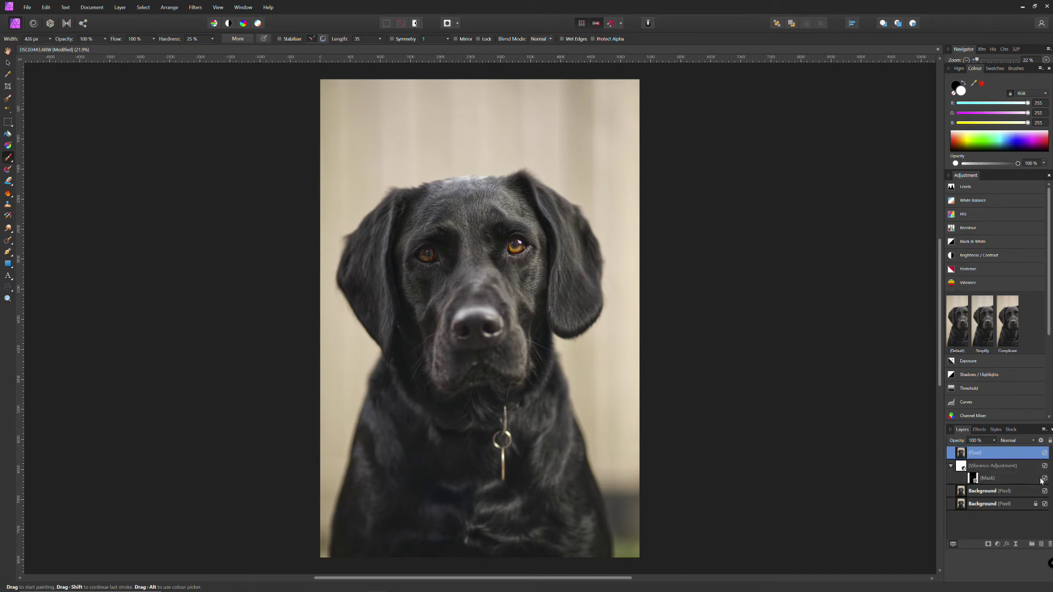
left_click(1044, 478)
left_click(1045, 466)
left_click(1045, 490)
left_click(1044, 453)
left_click(1044, 454)
left_click_drag(617, 504, 621, 526)
key("ctrl+z")
Inpaint the green bottom-right corner with an Inpainting Brush of about 100 px.
left_click(10, 242)
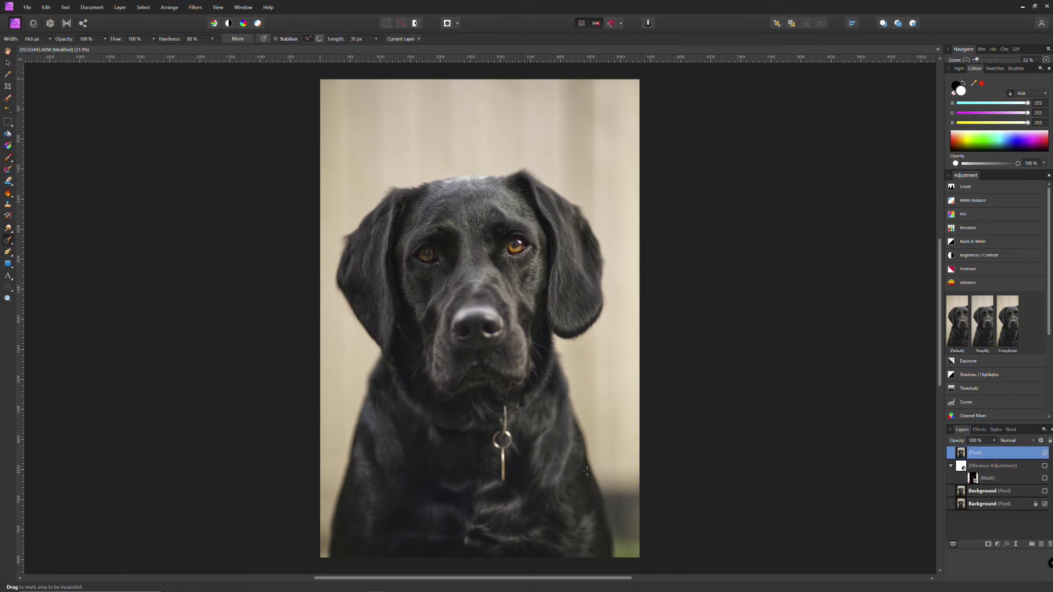
key("bracketright")
key("bracketright")
key("bracketright")
key("bracketright")
key("bracketright")
key("bracketright")
key("bracketright")
key("bracketright")
key("bracketright")
key("bracketright")
key("bracketright")
key("bracketright")
mouse_move(616, 498)
left_mouse_down()
mouse_move(622, 556)
mouse_move(638, 551)
mouse_move(620, 533)
left_mouse_up()
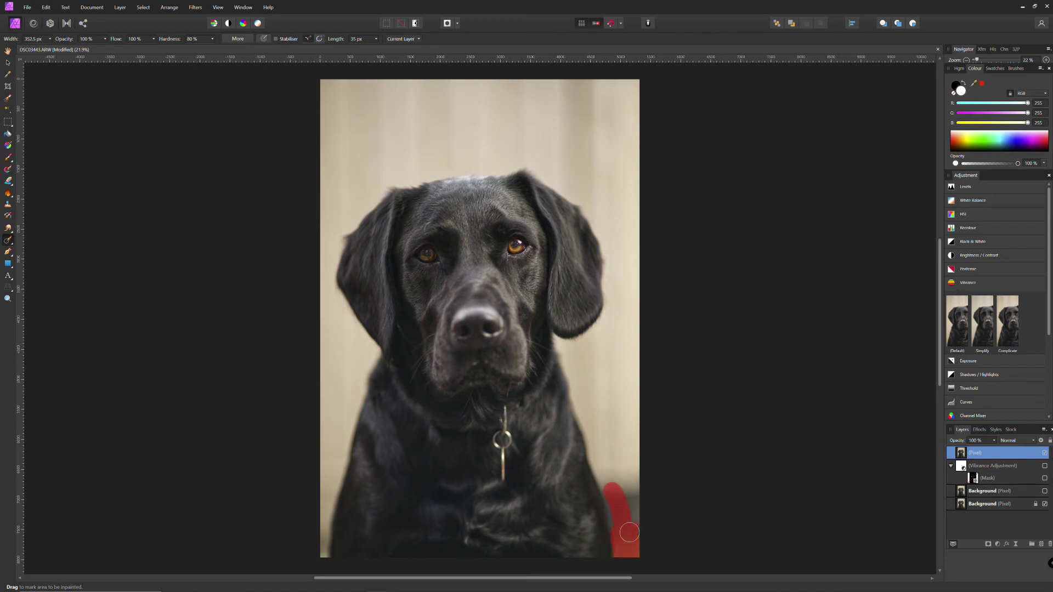
mouse_move(632, 524)
left_mouse_down()
mouse_move(639, 493)
mouse_move(607, 491)
mouse_move(617, 559)
left_mouse_up()
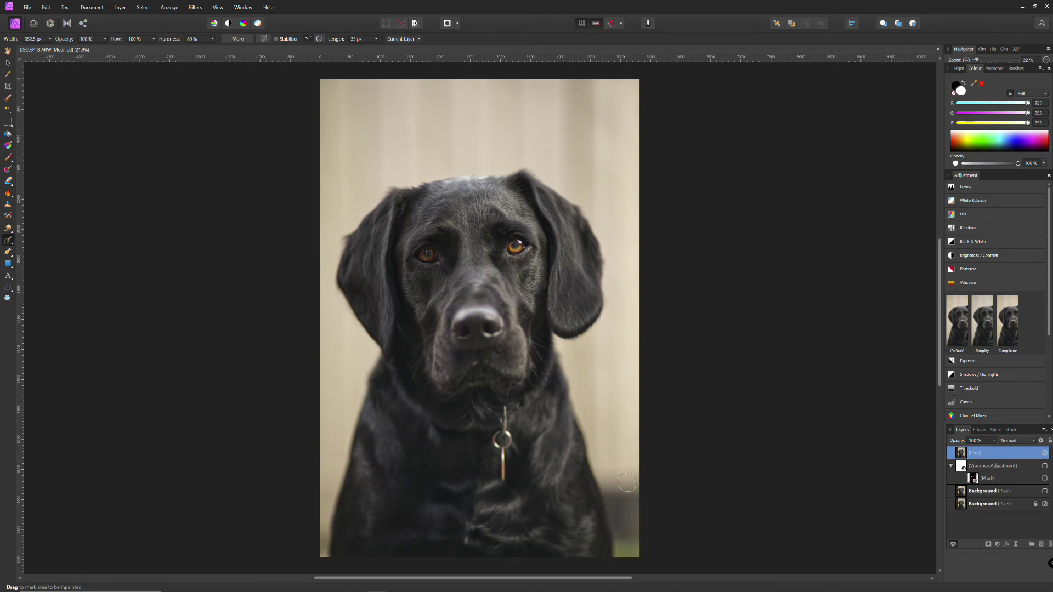
mouse_move(605, 478)
left_mouse_down()
mouse_move(622, 555)
mouse_move(636, 556)
mouse_move(637, 495)
mouse_move(630, 514)
mouse_move(626, 496)
mouse_move(636, 486)
mouse_move(609, 490)
mouse_move(621, 538)
mouse_move(606, 482)
mouse_move(679, 492)
left_mouse_up()
left_click_drag(639, 539, 622, 549)
Compare against the original by toggling the merged layer, then inpaint leftover green along the edge.
left_click(1045, 453)
left_click(1044, 453)
left_click(1044, 452)
left_click(1044, 453)
left_click_drag(639, 517, 635, 551)
left_click(8, 87)
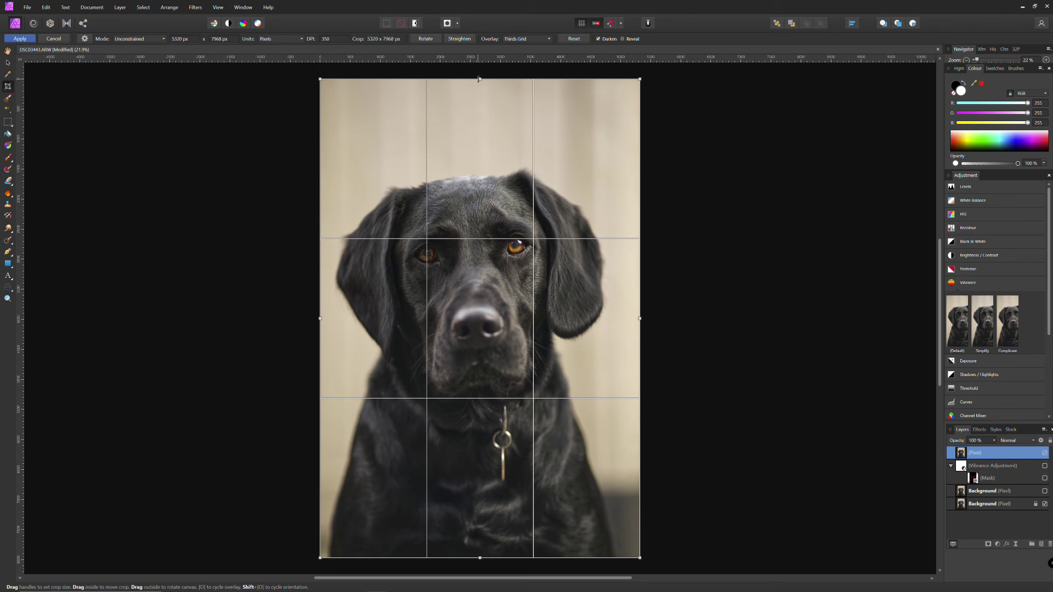
left_click_drag(478, 81, 480, 96)
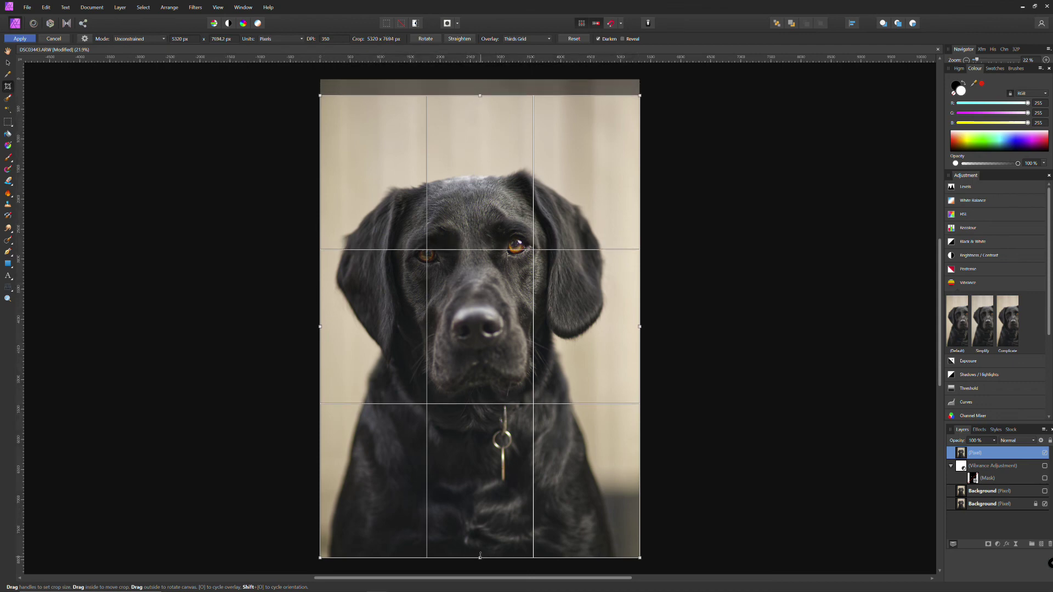
mouse_move(480, 556)
left_mouse_down()
mouse_move(482, 489)
mouse_move(479, 559)
left_mouse_up()
left_click(55, 39)
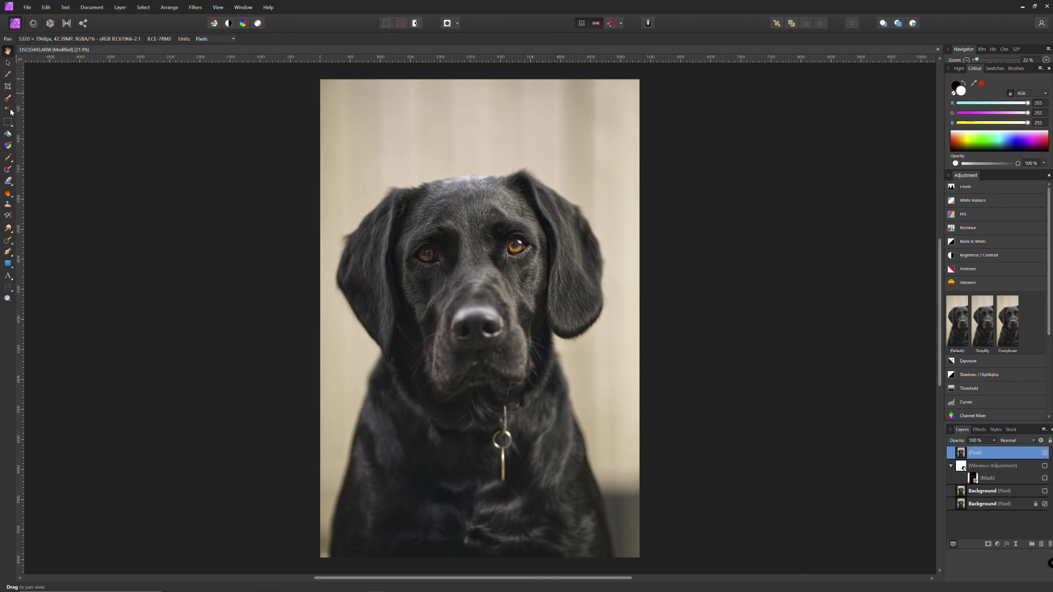
left_click(8, 87)
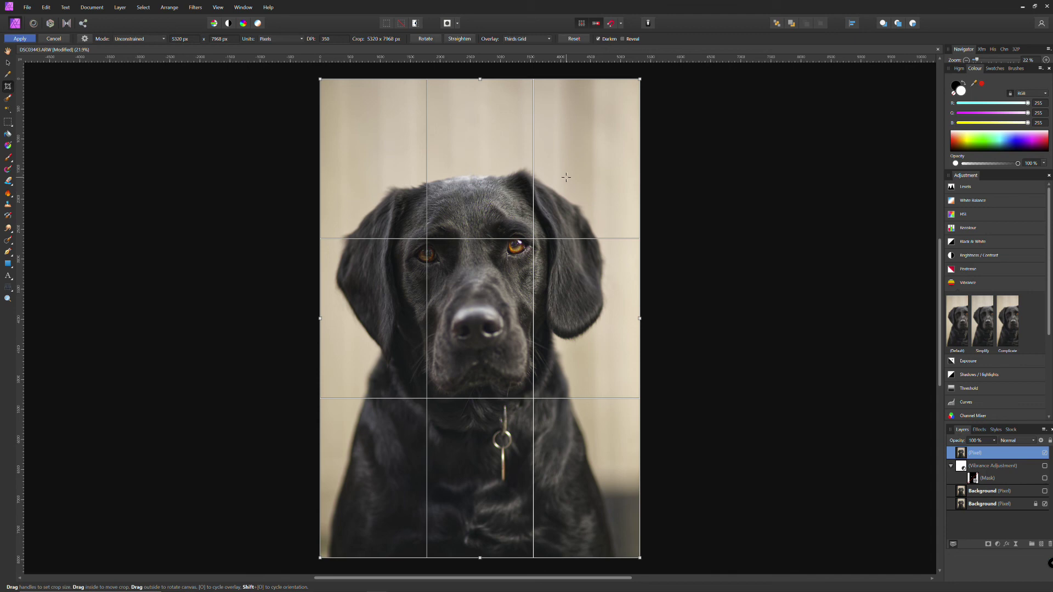
left_click(53, 39)
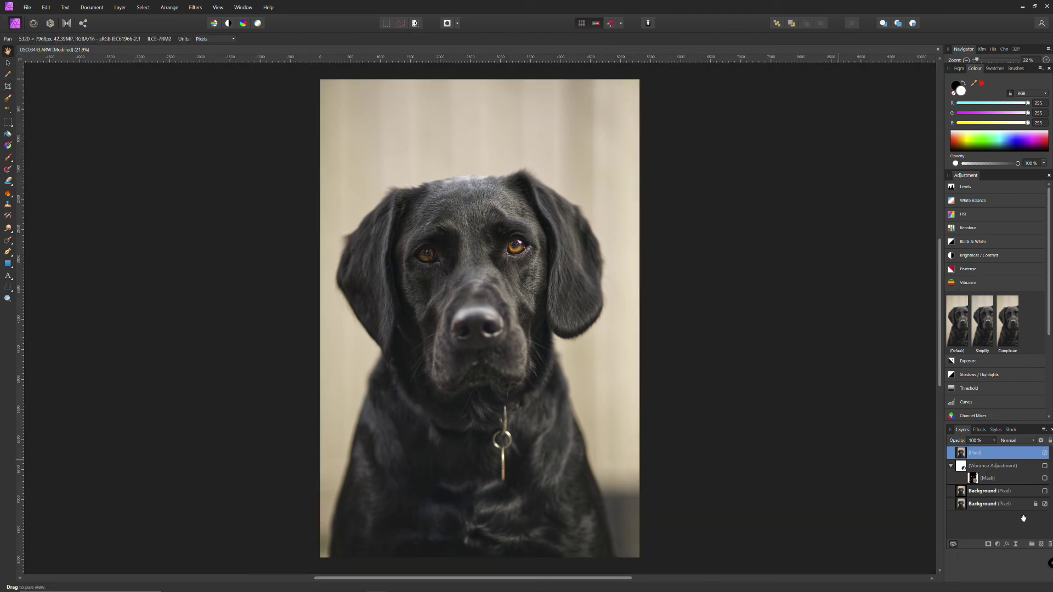